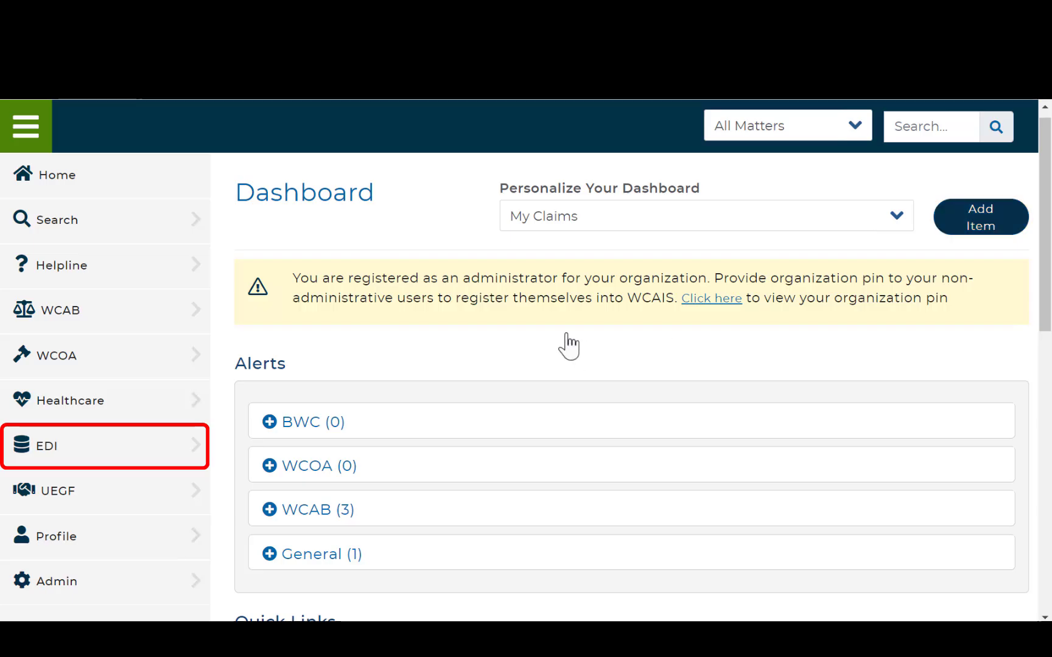
- Start an EDI web portal transaction of type FROI - First Report of Injury with maintenance type code 00 - Original and continue to Interested Parties
{"action": "mouse_move", "coordinate": [146, 467]}
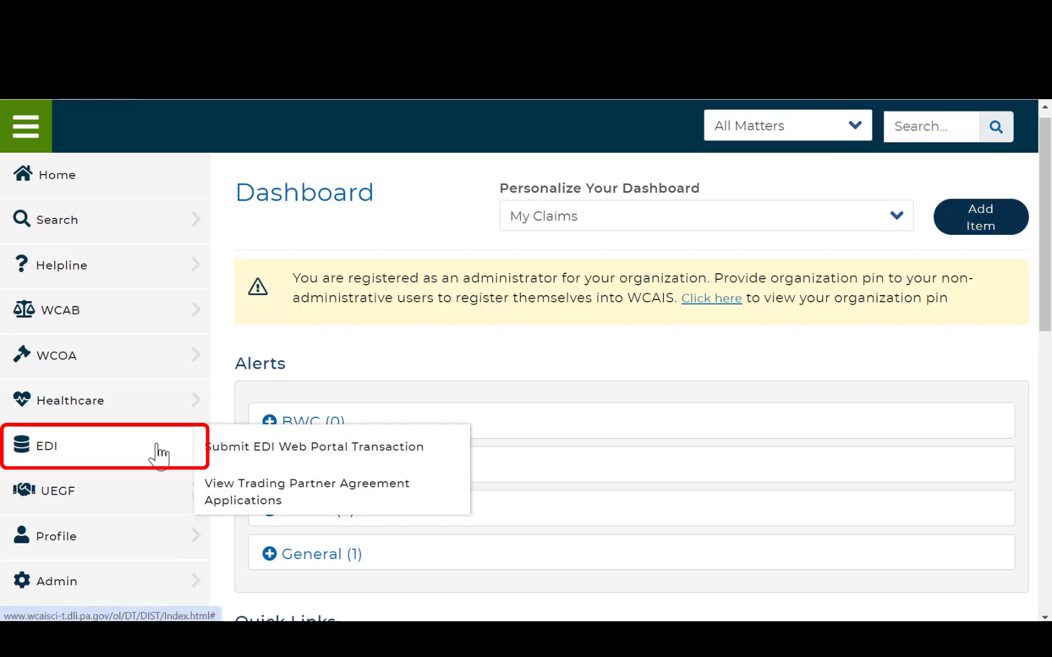
{"action": "left_click", "coordinate": [256, 450]}
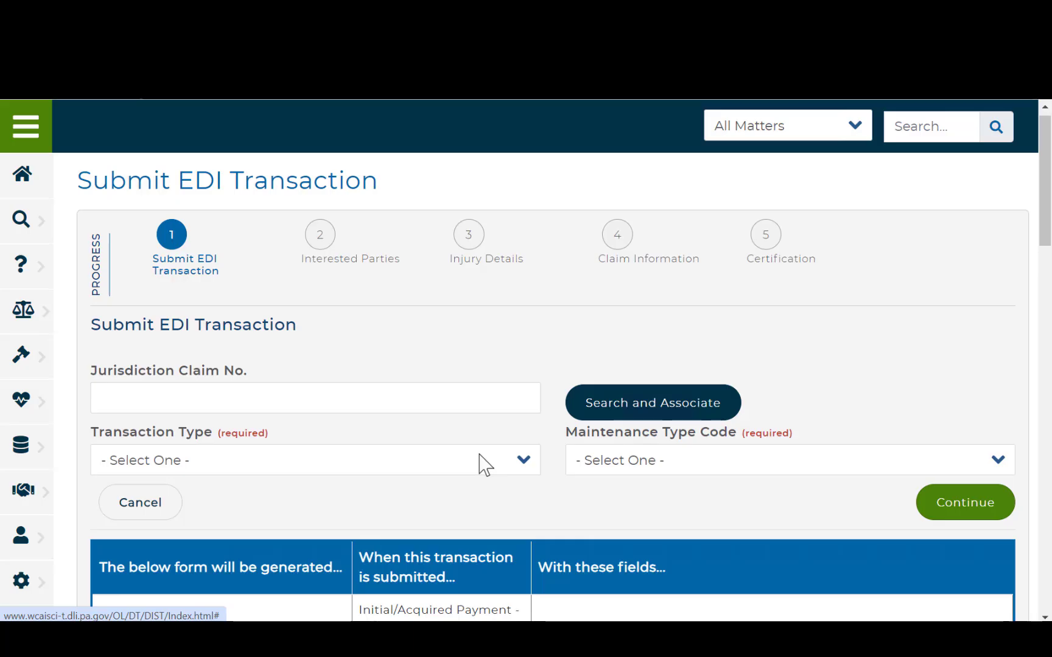
{"action": "left_click", "coordinate": [484, 464]}
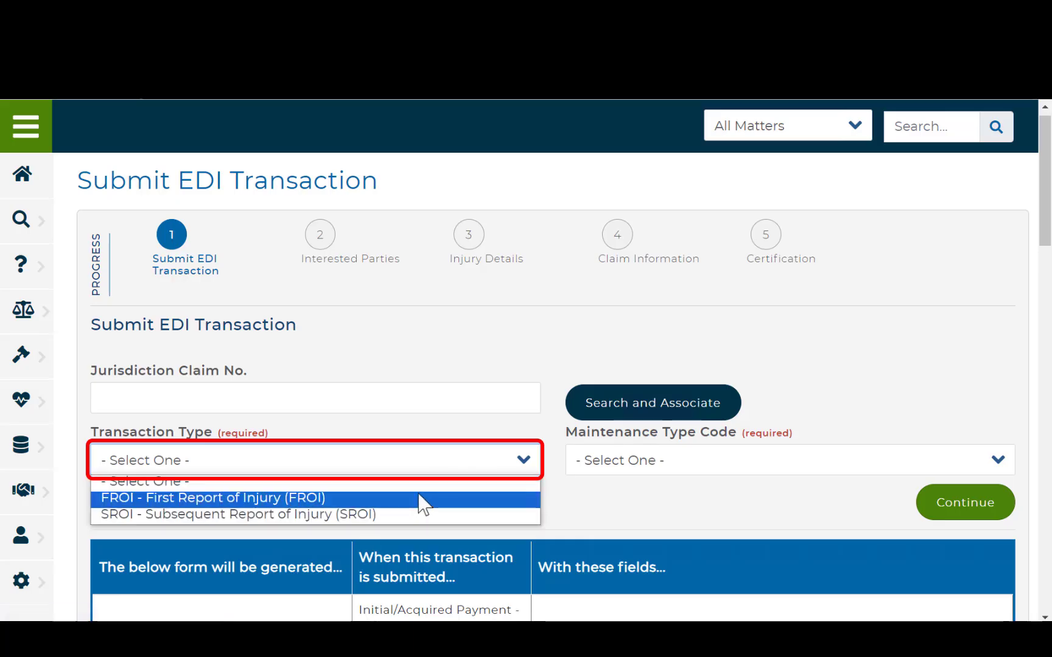
{"action": "left_click", "coordinate": [422, 499]}
{"action": "left_click", "coordinate": [646, 470]}
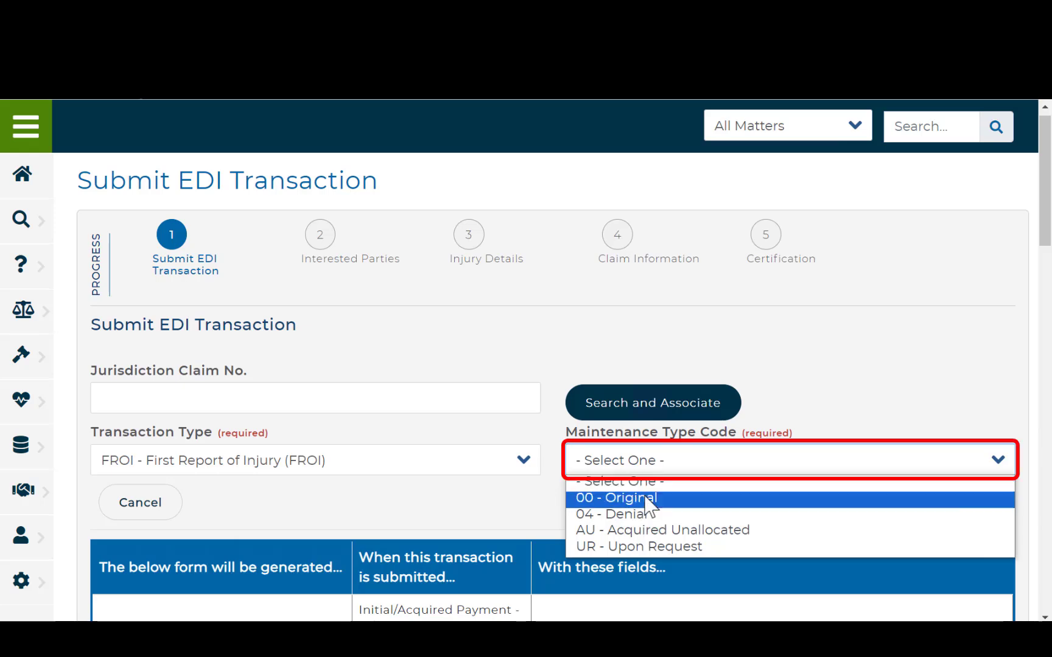
{"action": "left_click", "coordinate": [648, 501]}
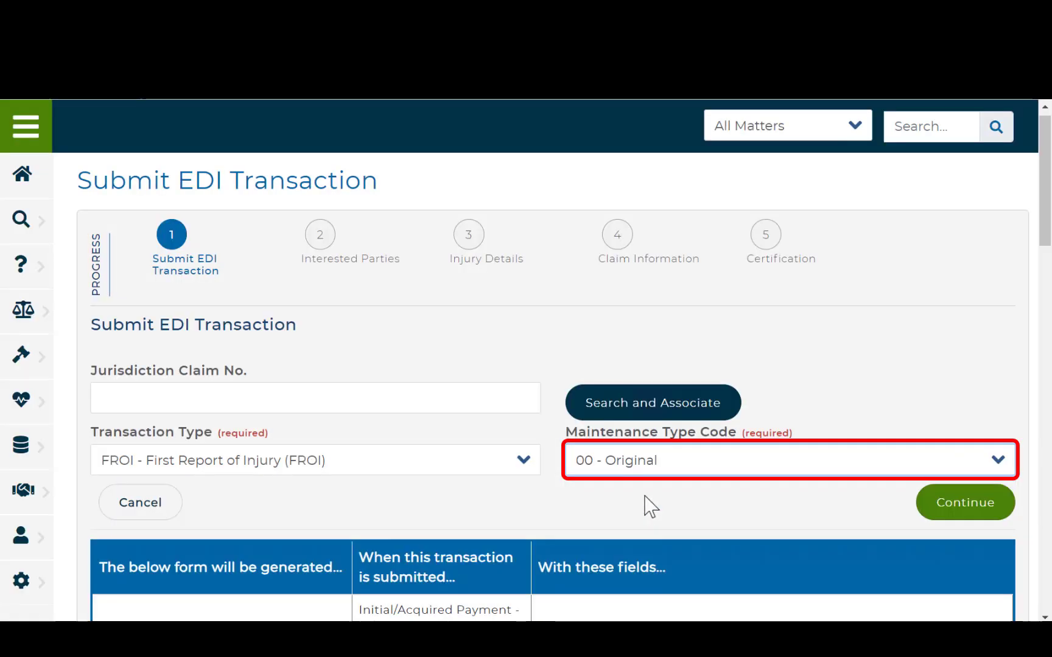
{"action": "left_click", "coordinate": [951, 516]}
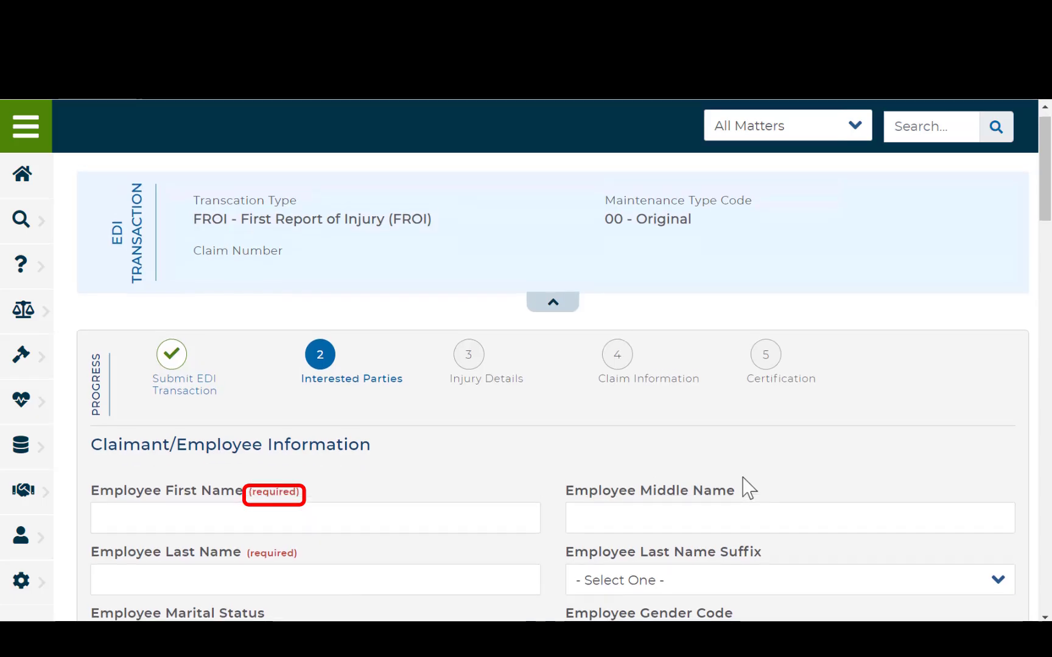
- Go through the claimant and employer fields of the Interested Parties form and continue to Injury Details
{"action": "scroll", "coordinate": [746, 484], "scroll_direction": "down", "scroll_amount": 1}
{"action": "scroll", "coordinate": [744, 476], "scroll_direction": "down", "scroll_amount": 8}
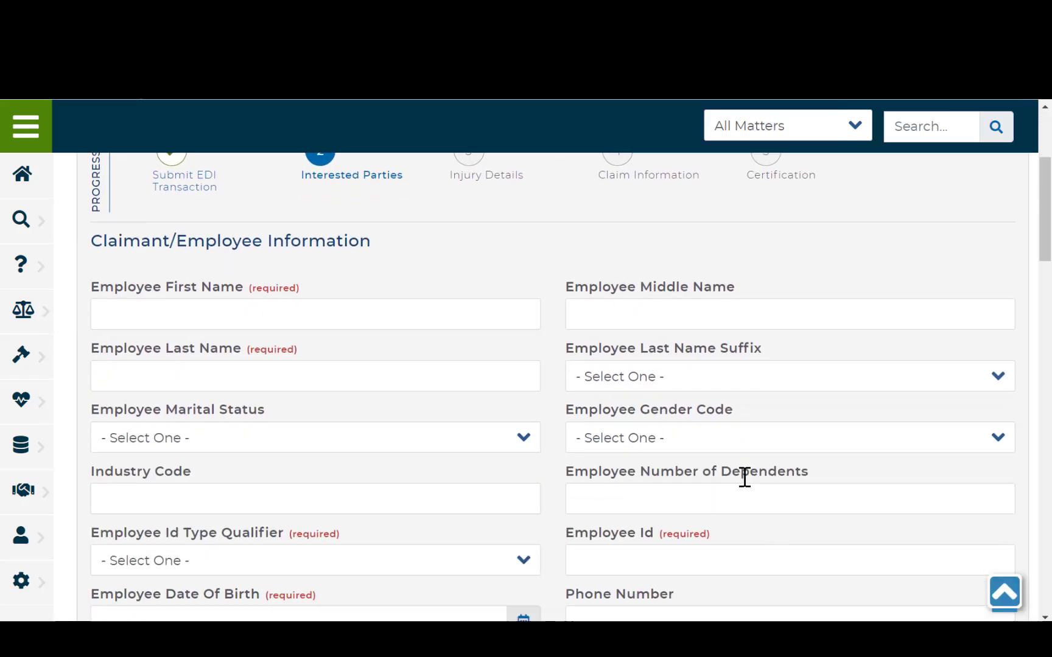
{"action": "scroll", "coordinate": [746, 487], "scroll_direction": "down", "scroll_amount": 4}
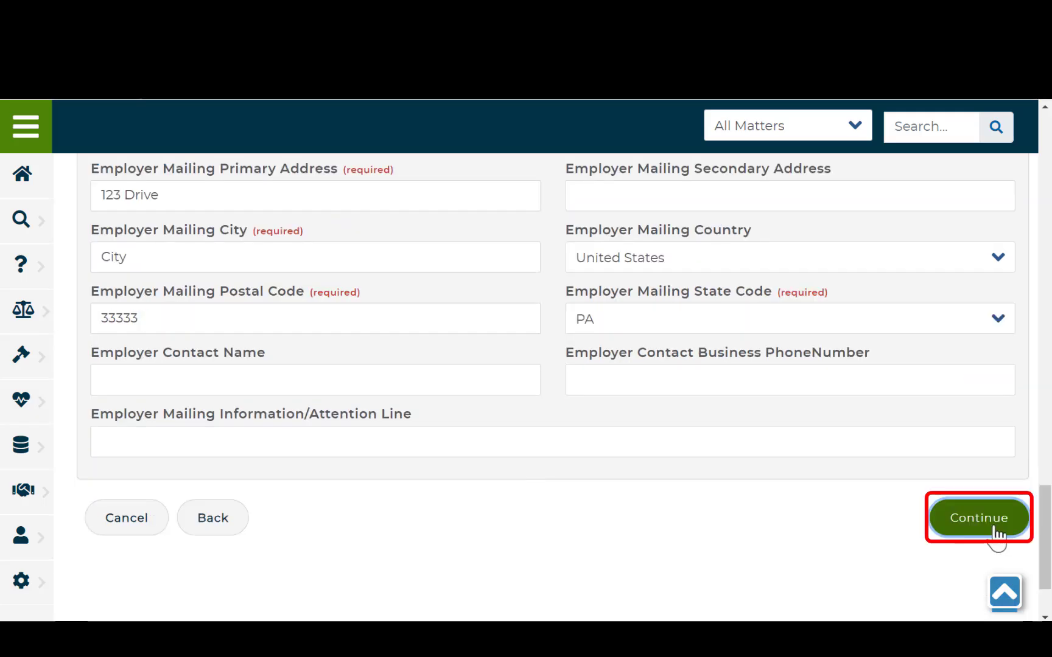
{"action": "left_click", "coordinate": [995, 527]}
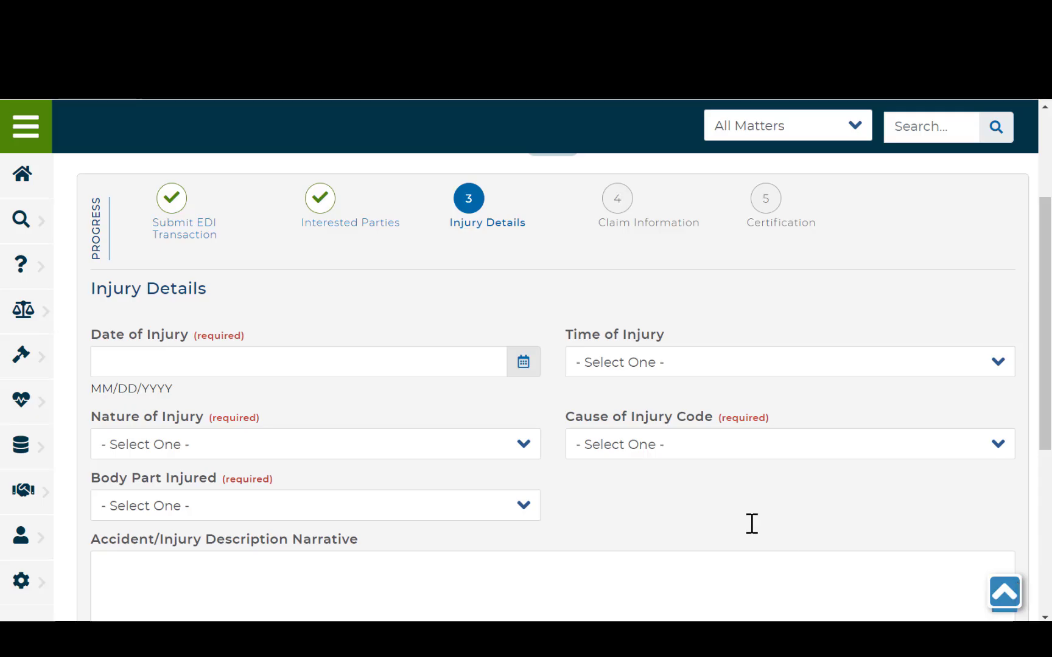
- Set the Date of Injury to 03/11/2025
{"action": "left_click", "coordinate": [525, 367]}
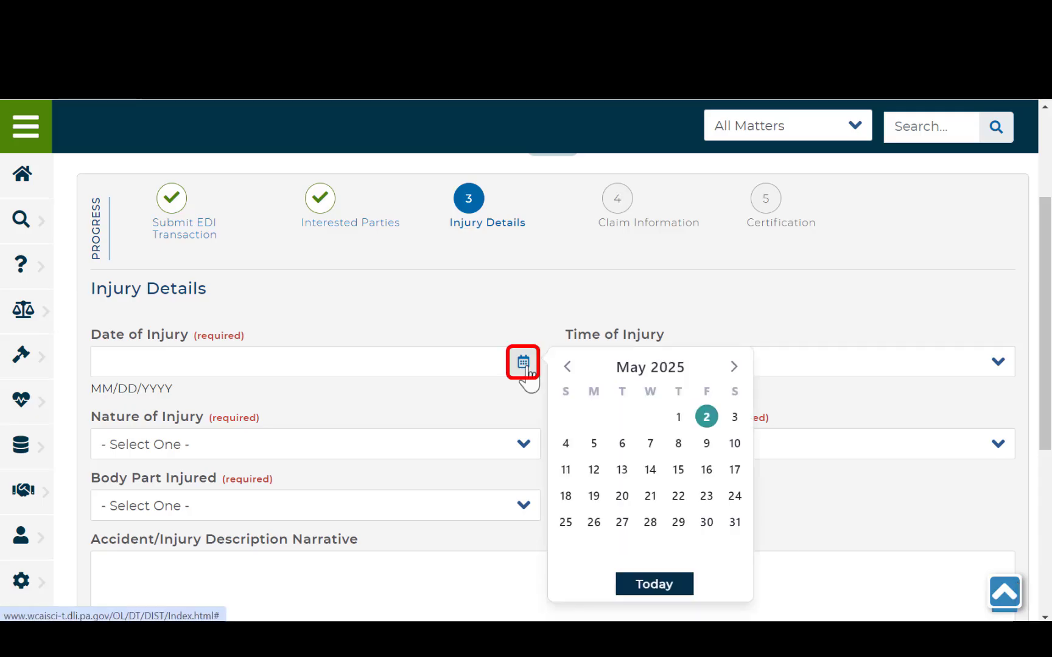
{"action": "left_click", "coordinate": [573, 368]}
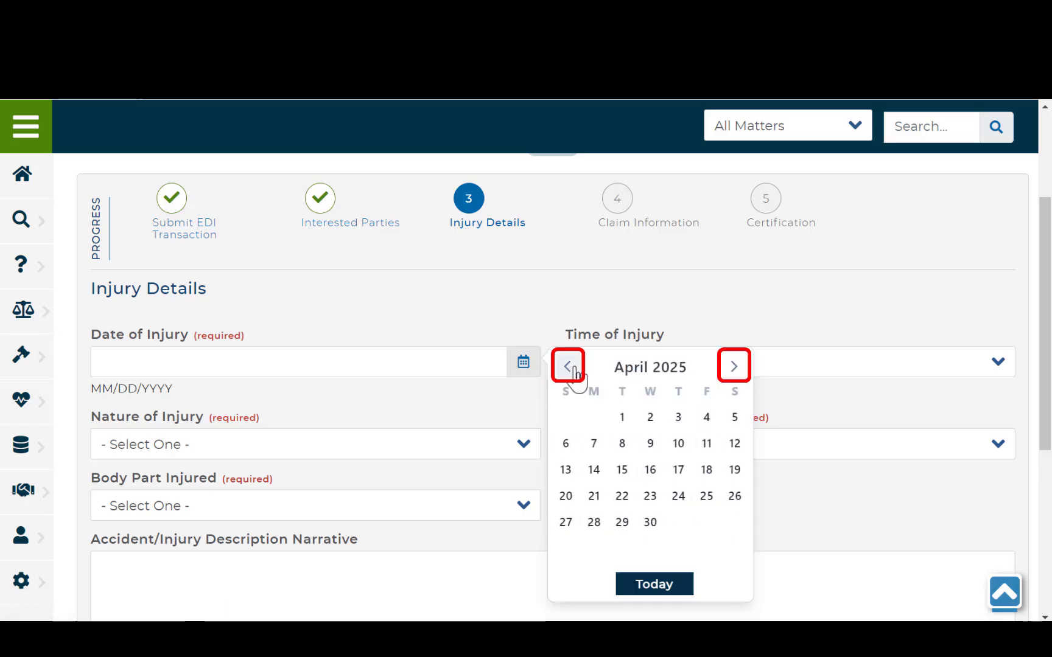
{"action": "left_click", "coordinate": [574, 368]}
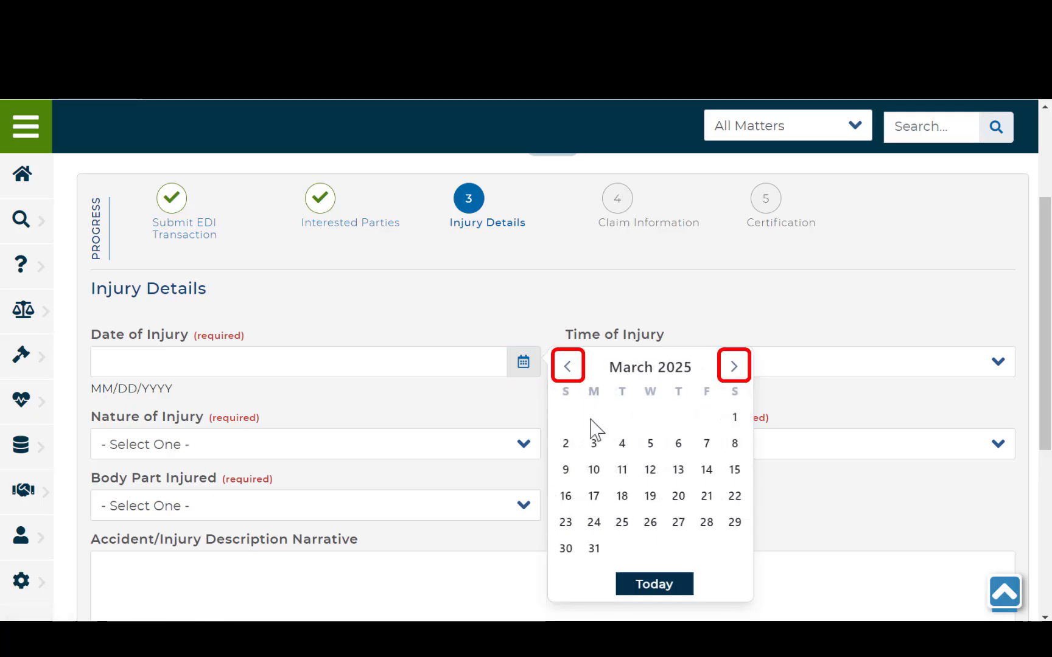
{"action": "left_click", "coordinate": [622, 469]}
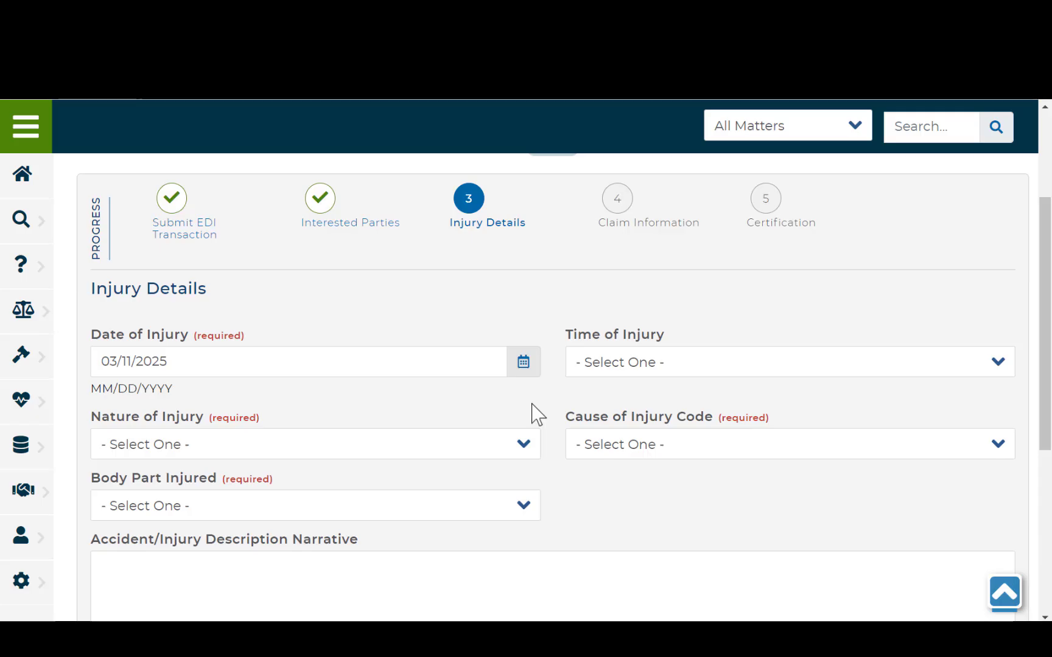
- Try to continue past Injury Details with only the date of injury filled in
{"action": "scroll", "coordinate": [537, 414], "scroll_direction": "down", "scroll_amount": 3}
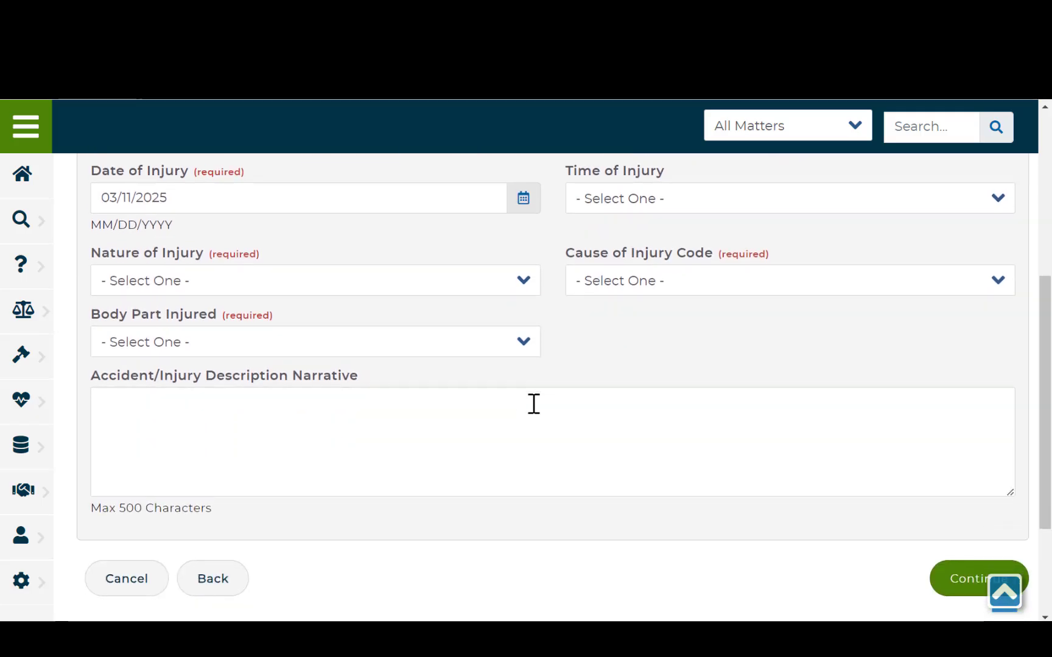
{"action": "scroll", "coordinate": [938, 492], "scroll_direction": "down", "scroll_amount": 1}
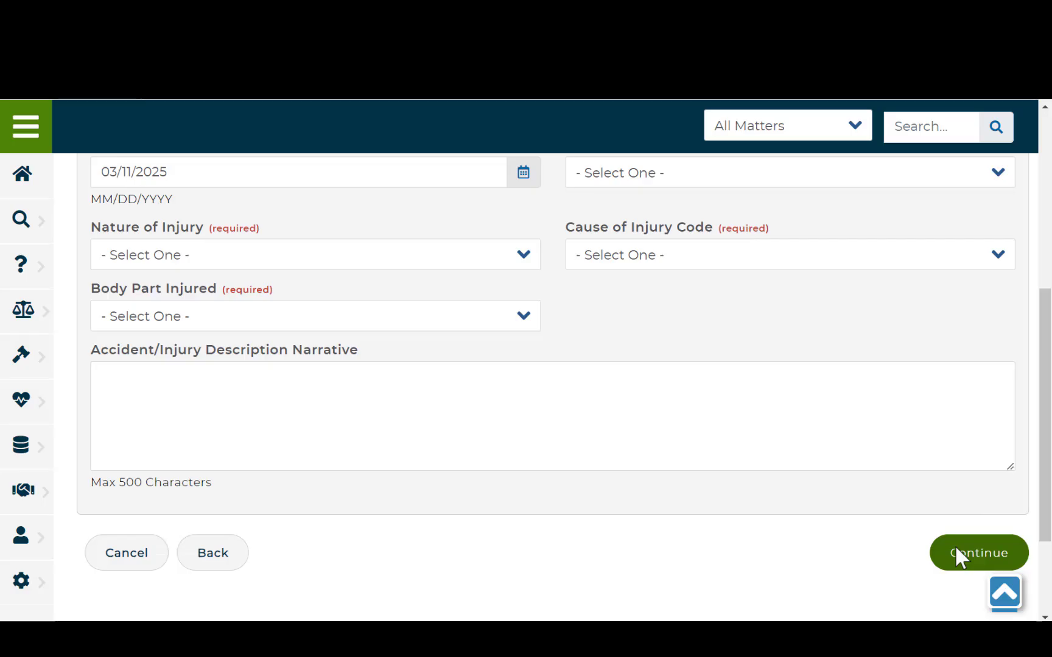
{"action": "left_click", "coordinate": [956, 553]}
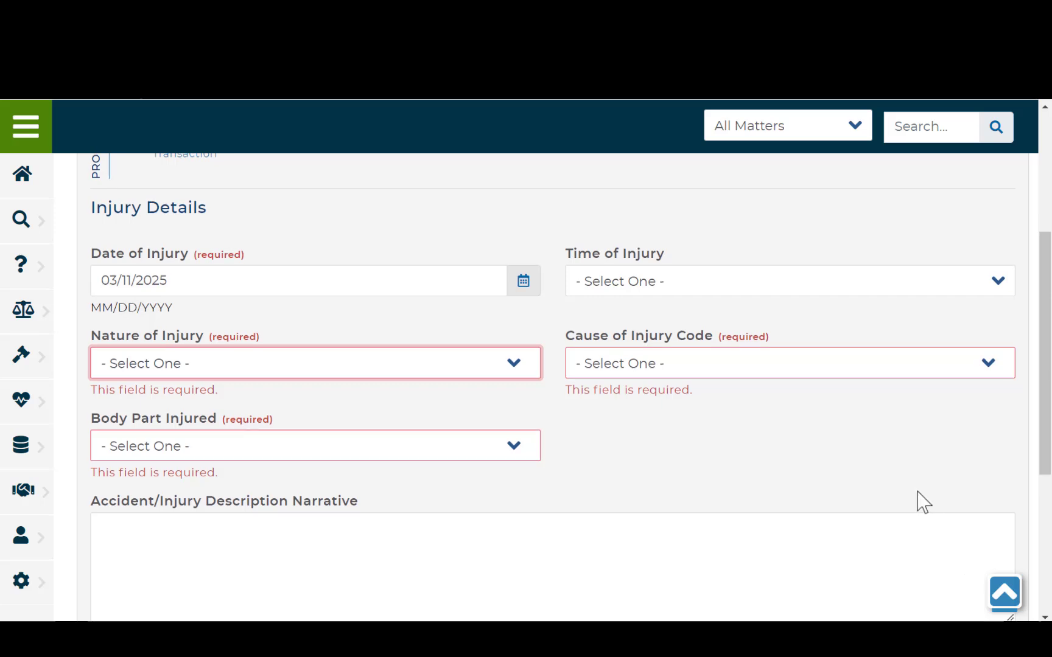
{"action": "scroll", "coordinate": [923, 502], "scroll_direction": "up", "scroll_amount": 4}
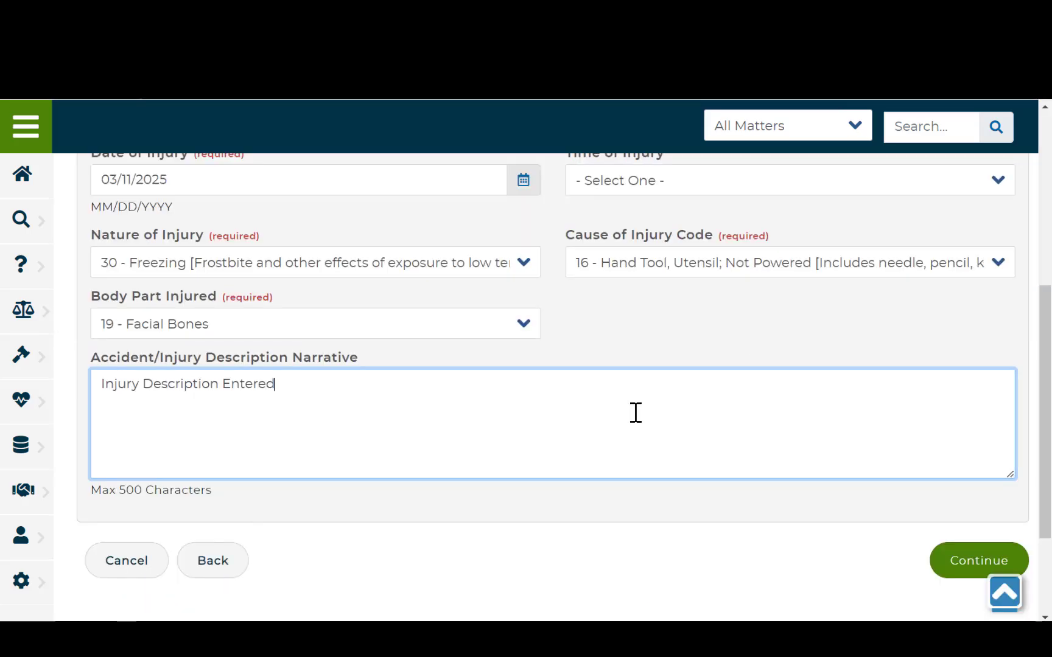
- Submit the completed injury details and continue to the Claim Information page
{"action": "left_click", "coordinate": [649, 537]}
{"action": "scroll", "coordinate": [649, 535], "scroll_direction": "down", "scroll_amount": 2}
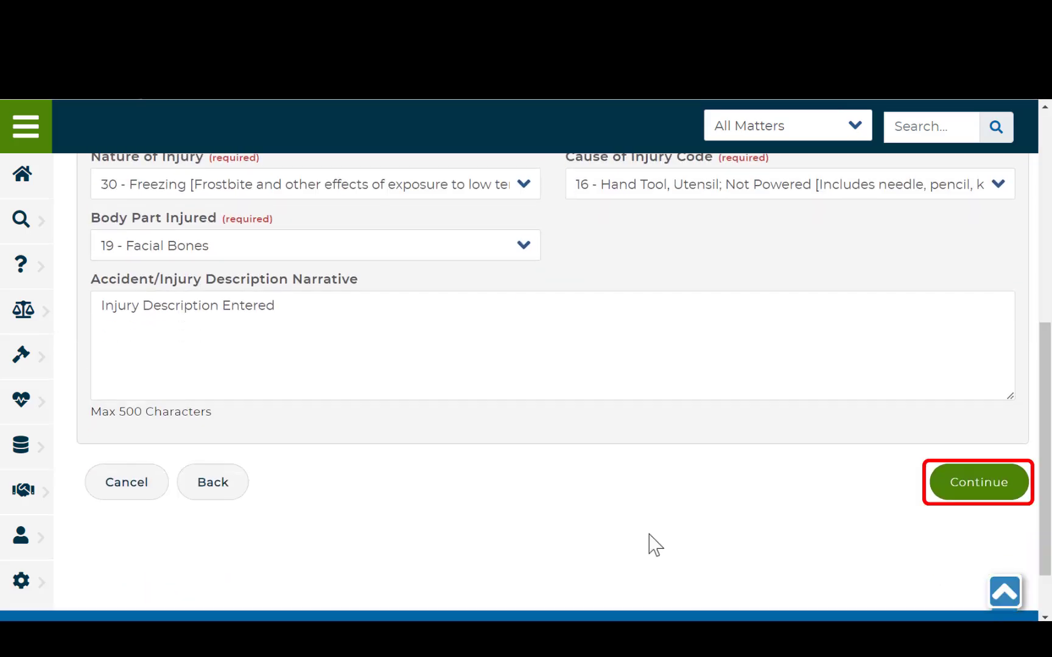
{"action": "left_click", "coordinate": [968, 490]}
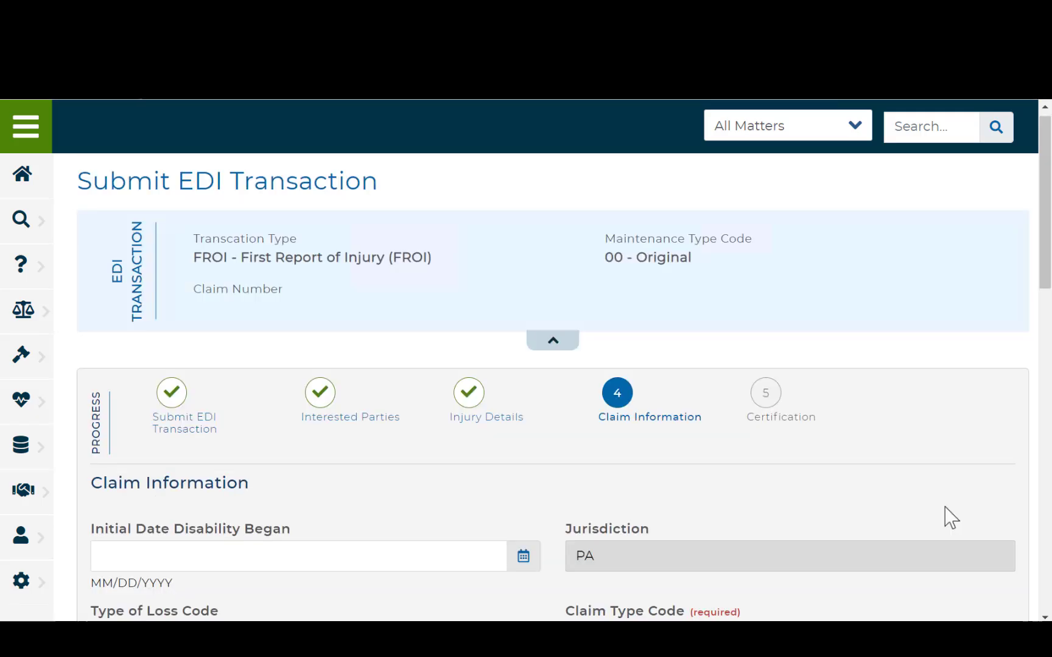
- Set the Claim Type Code to I - Lost Time/Indemnity
{"action": "scroll", "coordinate": [795, 504], "scroll_direction": "down", "scroll_amount": 5}
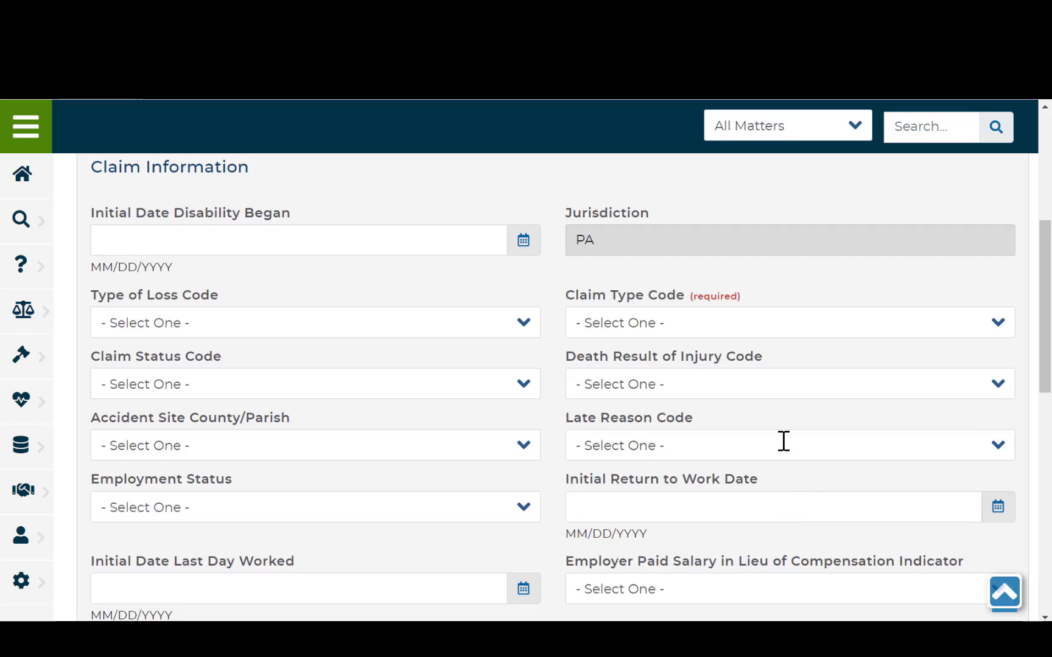
{"action": "left_click", "coordinate": [788, 327]}
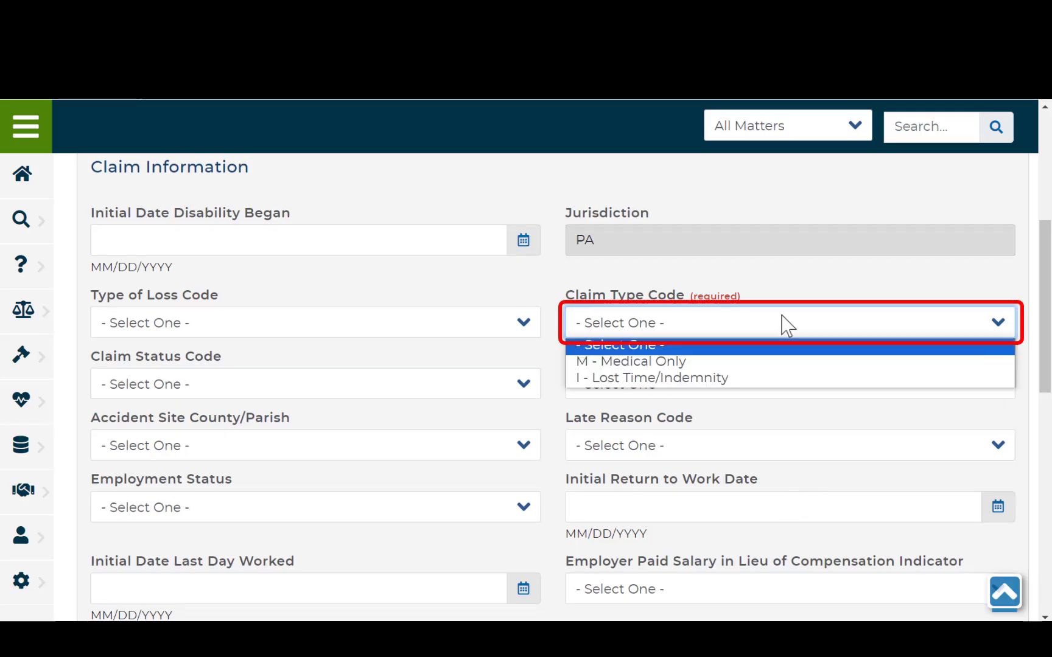
{"action": "left_click", "coordinate": [752, 380]}
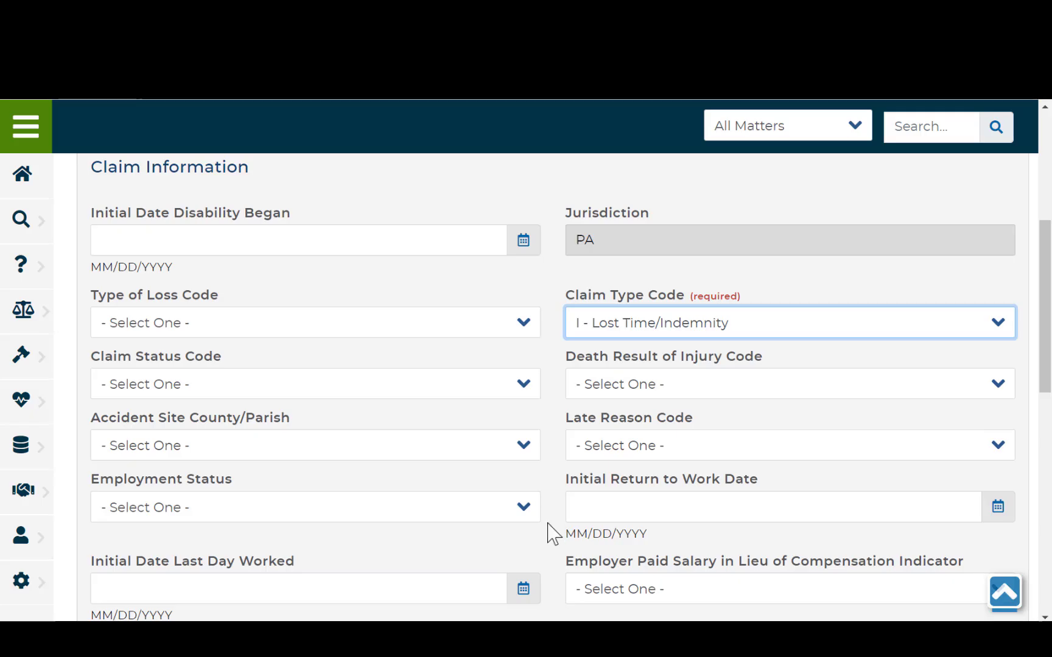
- Set the Initial Date Disability Began to 03/19/2025
{"action": "scroll", "coordinate": [551, 533], "scroll_direction": "down", "scroll_amount": 1}
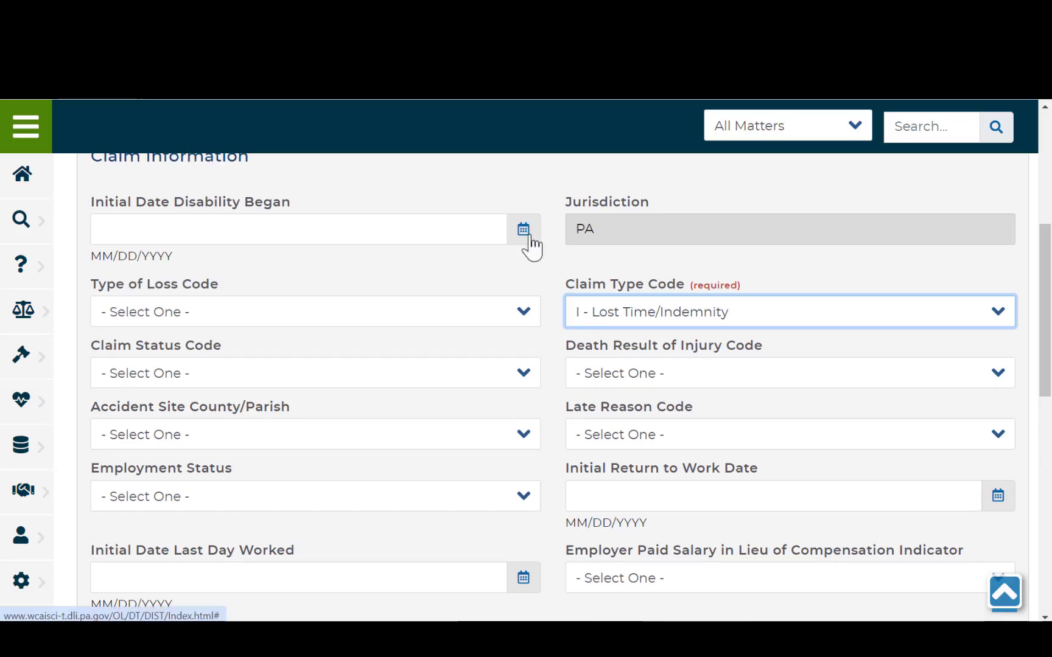
{"action": "left_click", "coordinate": [530, 234]}
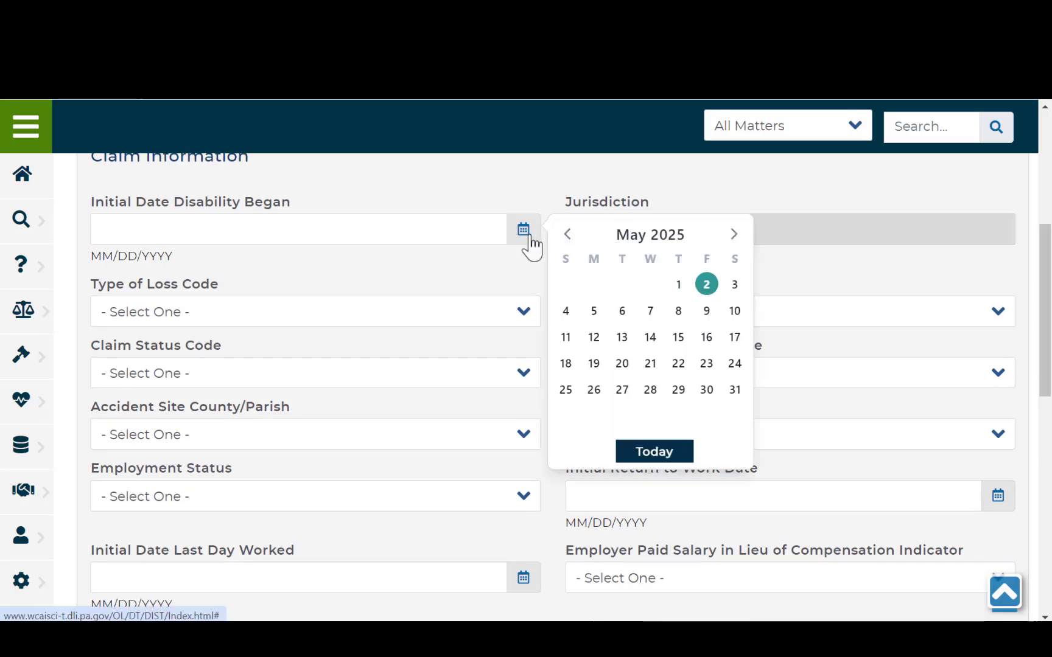
{"action": "left_click", "coordinate": [569, 234]}
{"action": "left_click", "coordinate": [568, 234]}
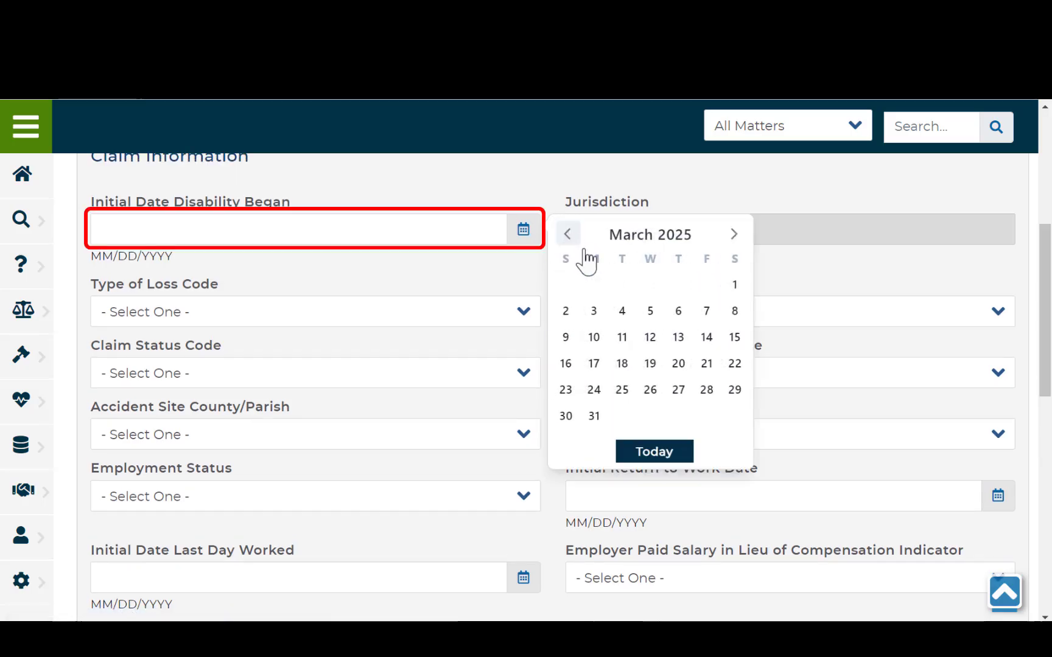
{"action": "left_click", "coordinate": [650, 362]}
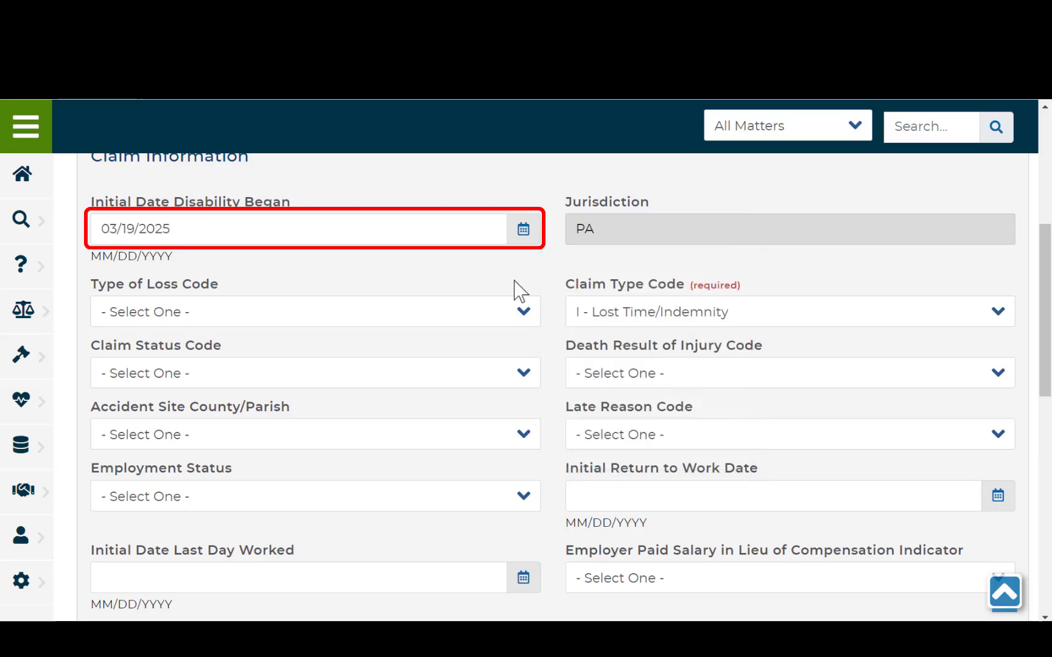
- Set the Date Employer Had Knowledge of Date of Disability to 03/19/2025
{"action": "scroll", "coordinate": [516, 289], "scroll_direction": "down", "scroll_amount": 2}
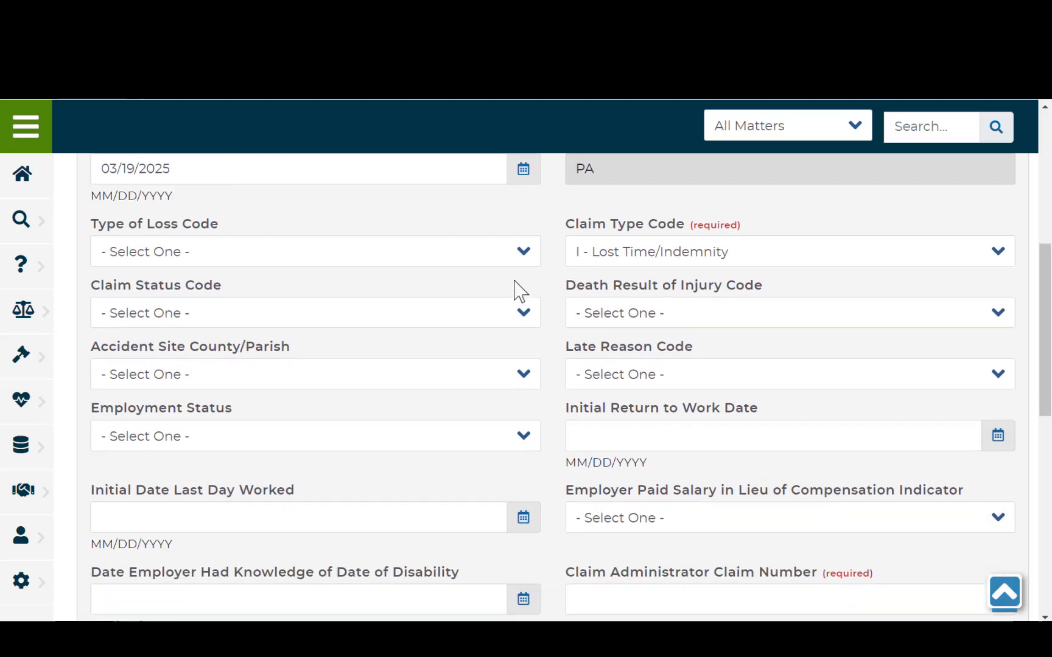
{"action": "scroll", "coordinate": [514, 288], "scroll_direction": "down", "scroll_amount": 1}
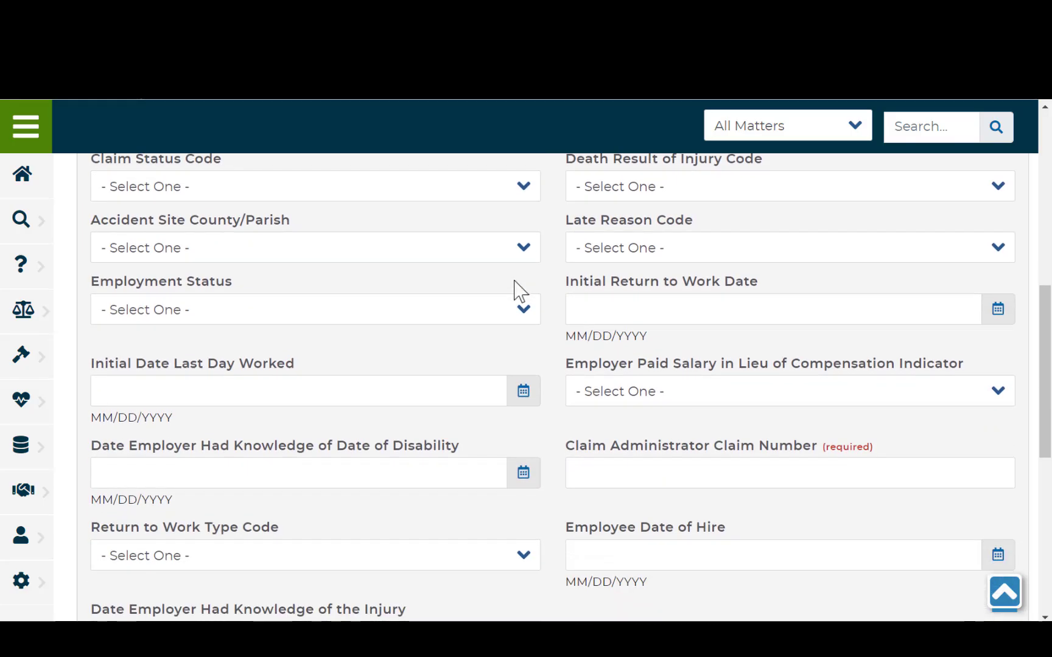
{"action": "left_click", "coordinate": [523, 475]}
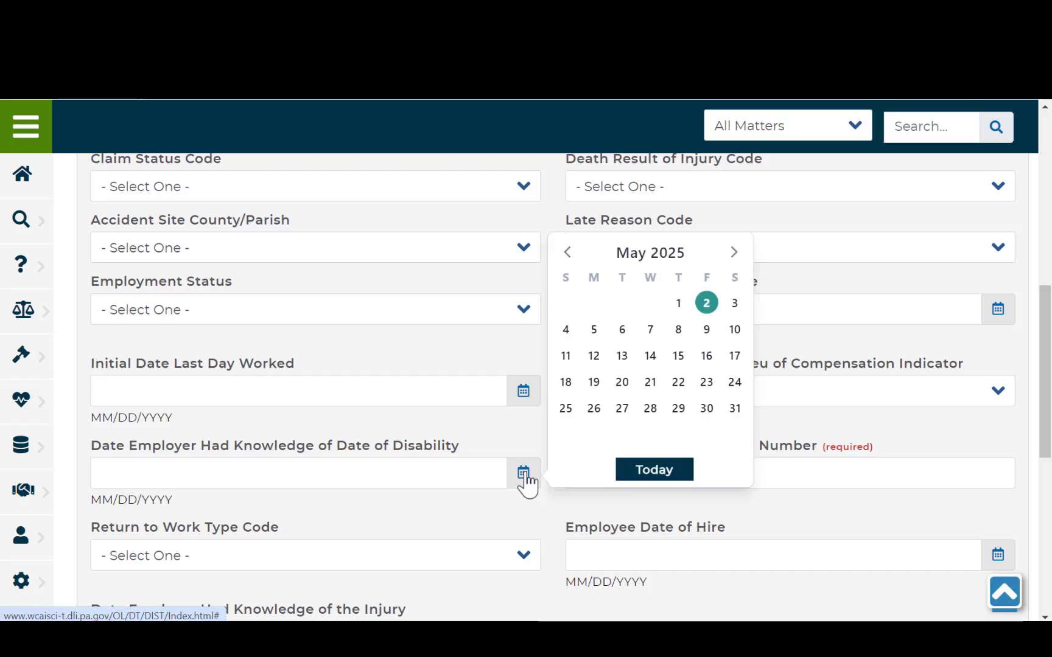
{"action": "left_click", "coordinate": [567, 252]}
{"action": "left_click", "coordinate": [567, 252]}
{"action": "left_click", "coordinate": [650, 384]}
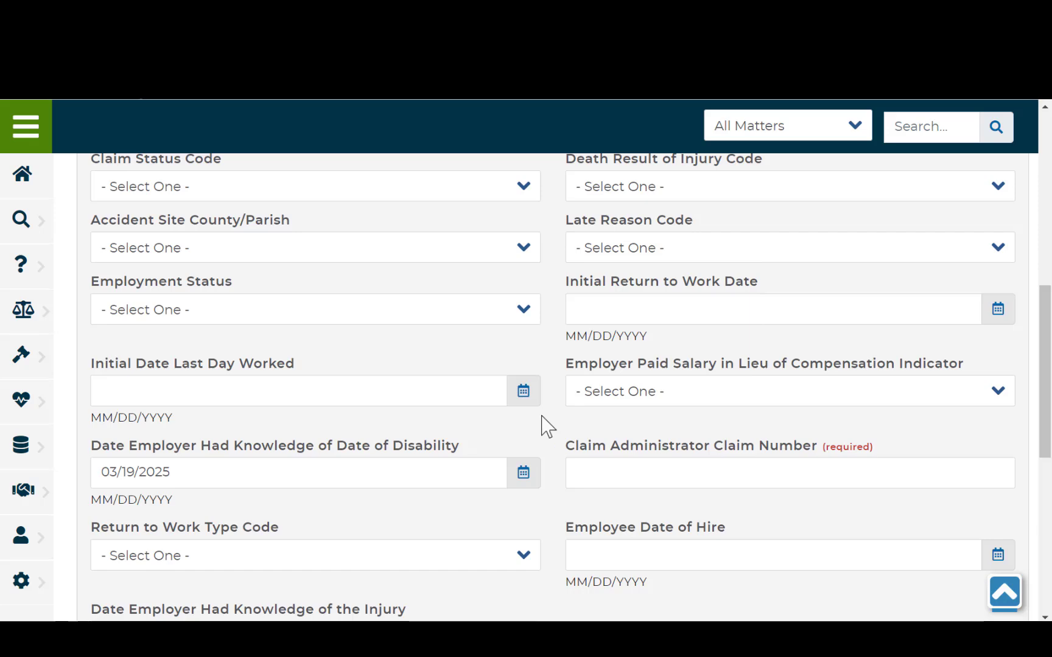
- Enter the claim administrator's claim number in its required field on the Claim Information page
{"action": "scroll", "coordinate": [548, 426], "scroll_direction": "down", "scroll_amount": 2}
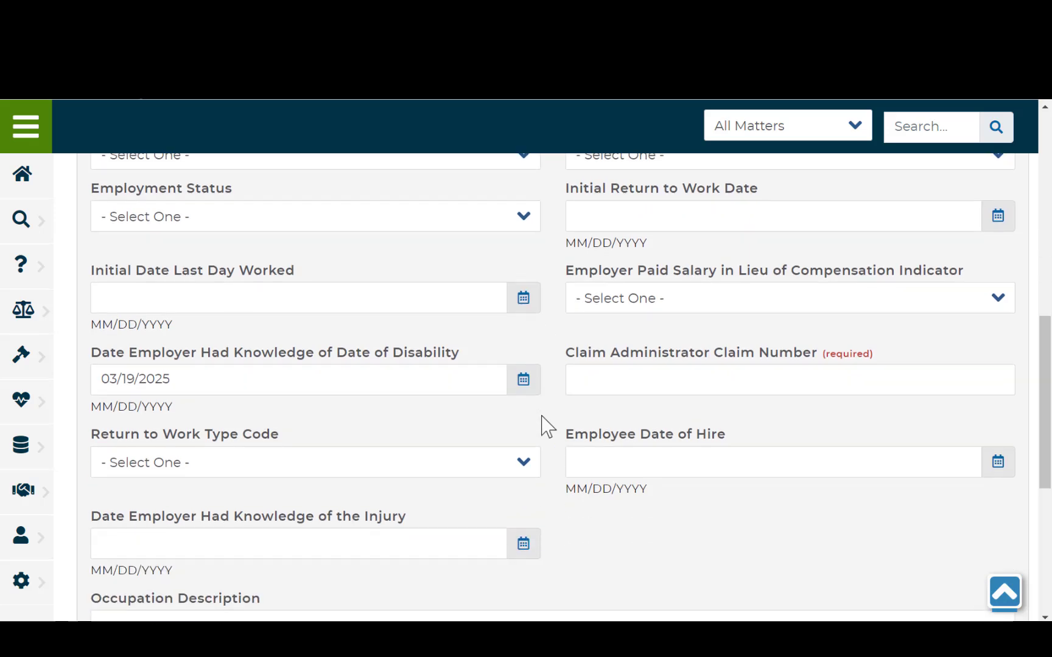
{"action": "left_click", "coordinate": [614, 380]}
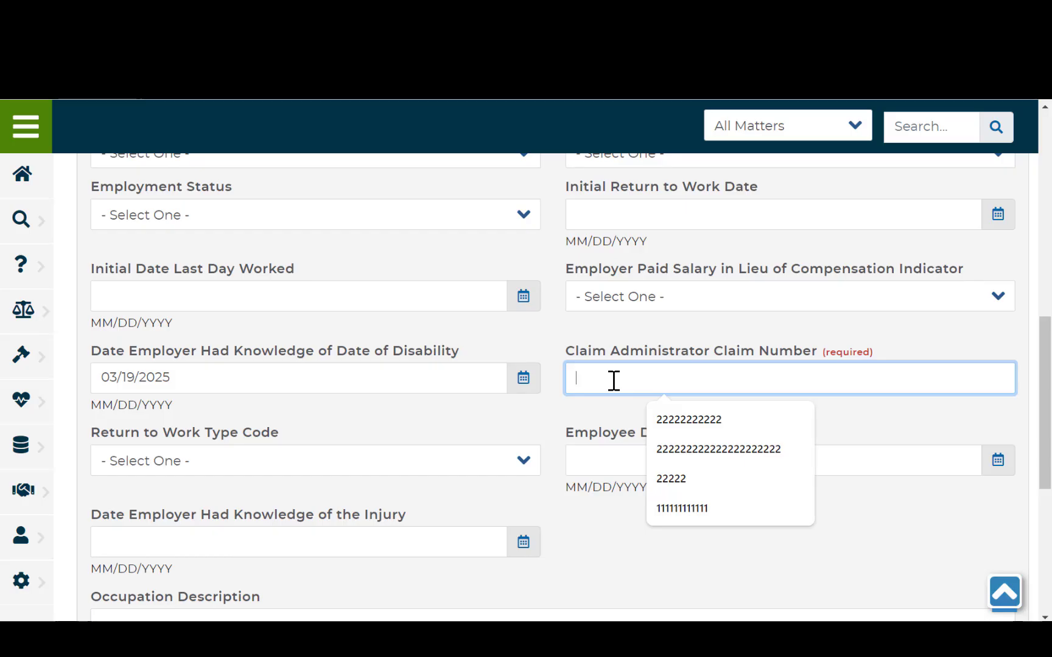
{"action": "type", "text": "11111"}
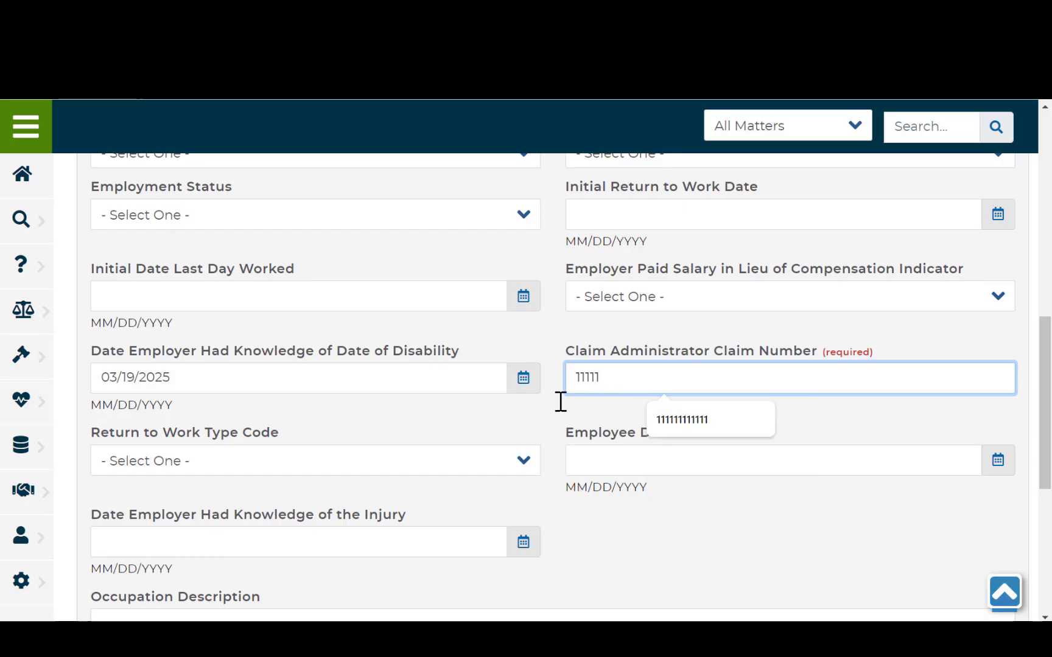
{"action": "type", "text": "111111"}
{"action": "left_click", "coordinate": [559, 408]}
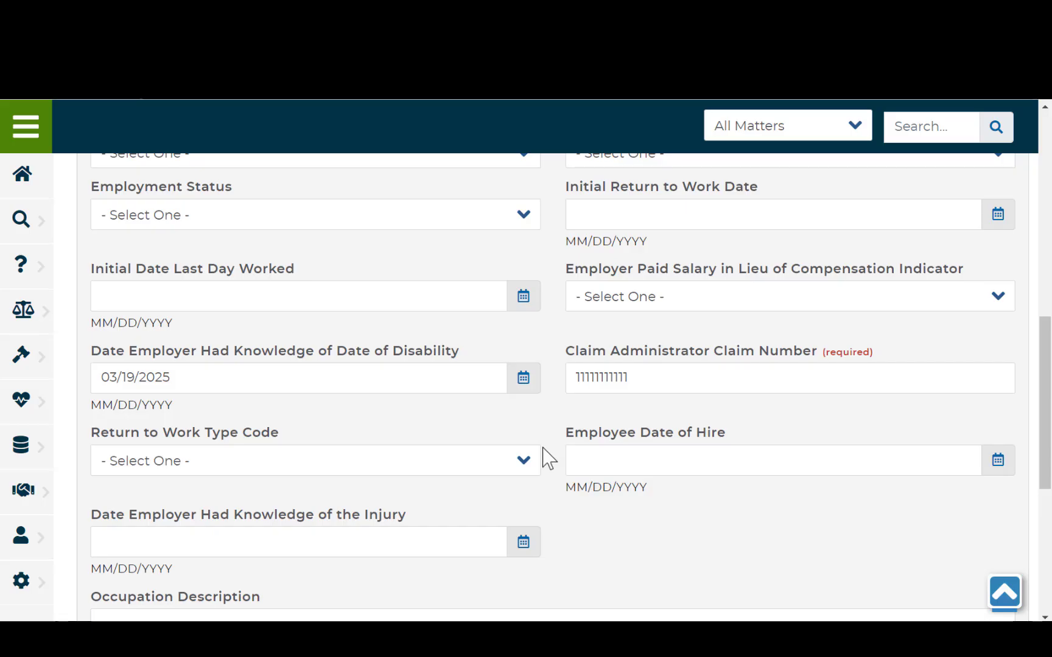
{"action": "scroll", "coordinate": [548, 458], "scroll_direction": "down", "scroll_amount": 5}
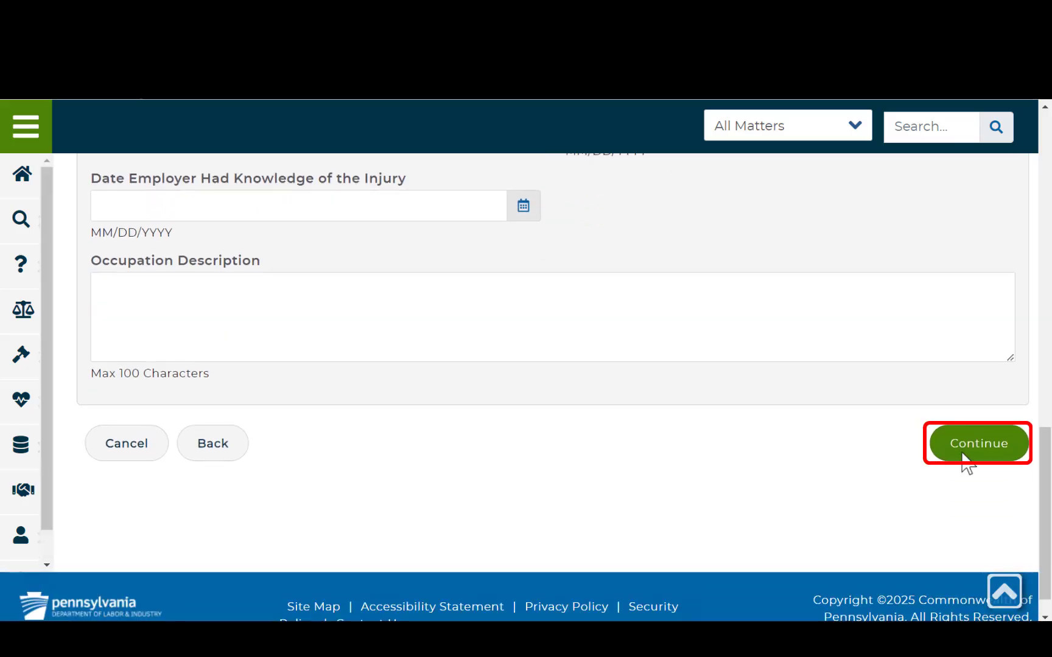
- Proceed to the Certification page, accept the accuracy certification statement, and submit the FROI 00 transaction
{"action": "left_click", "coordinate": [962, 458]}
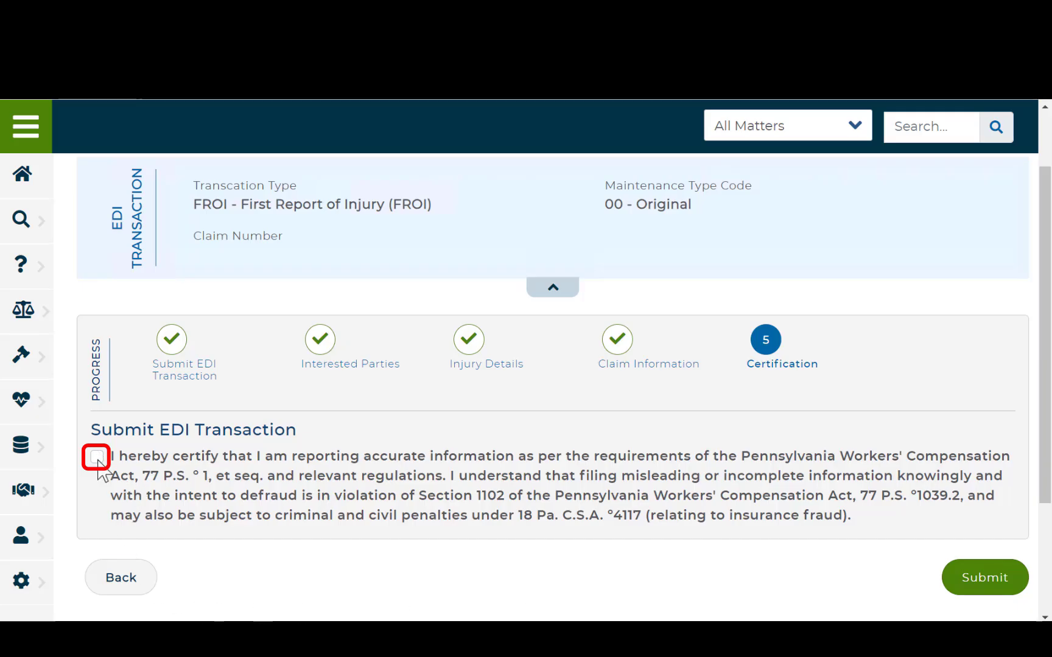
{"action": "left_click", "coordinate": [97, 457]}
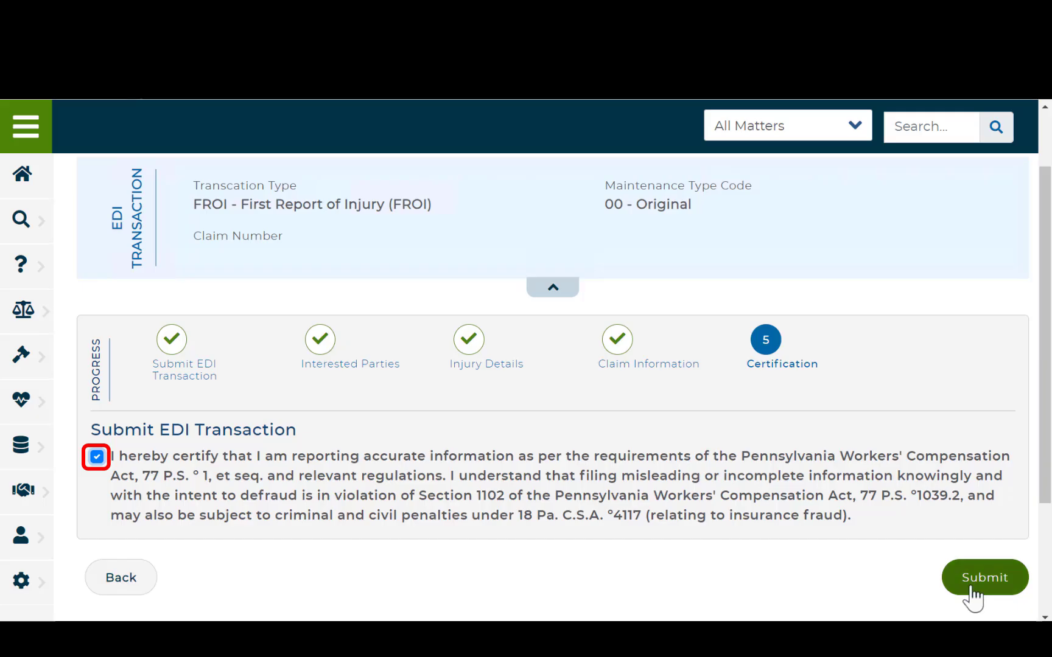
{"action": "left_click", "coordinate": [972, 589]}
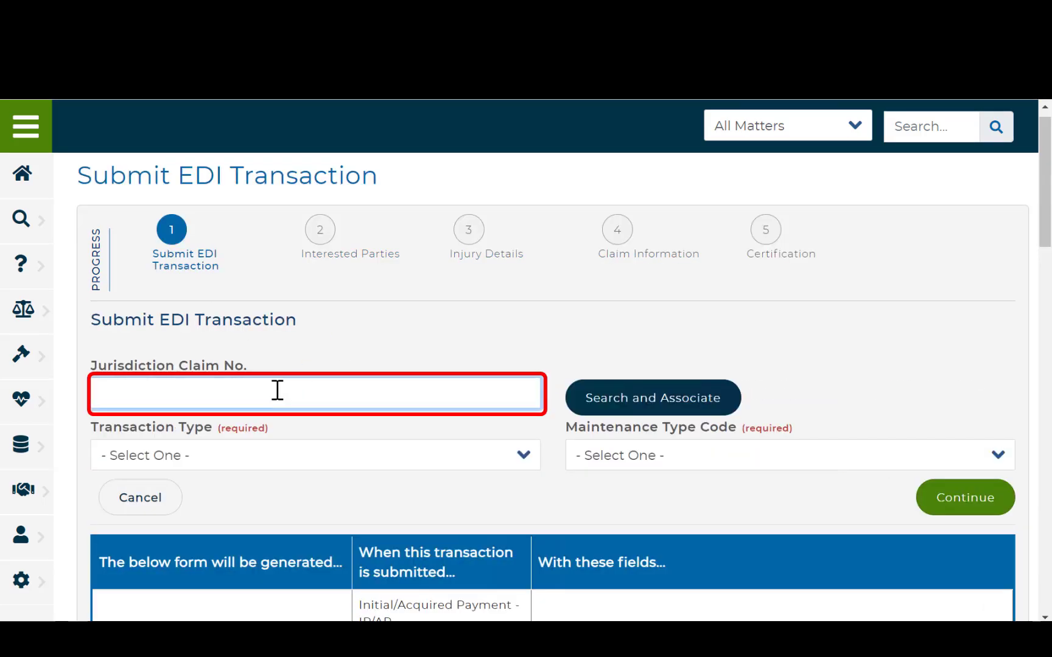
- Enter the jurisdiction claim number for a new EDI transaction and review which forms each transaction generates
{"action": "type", "text": "1111111"}
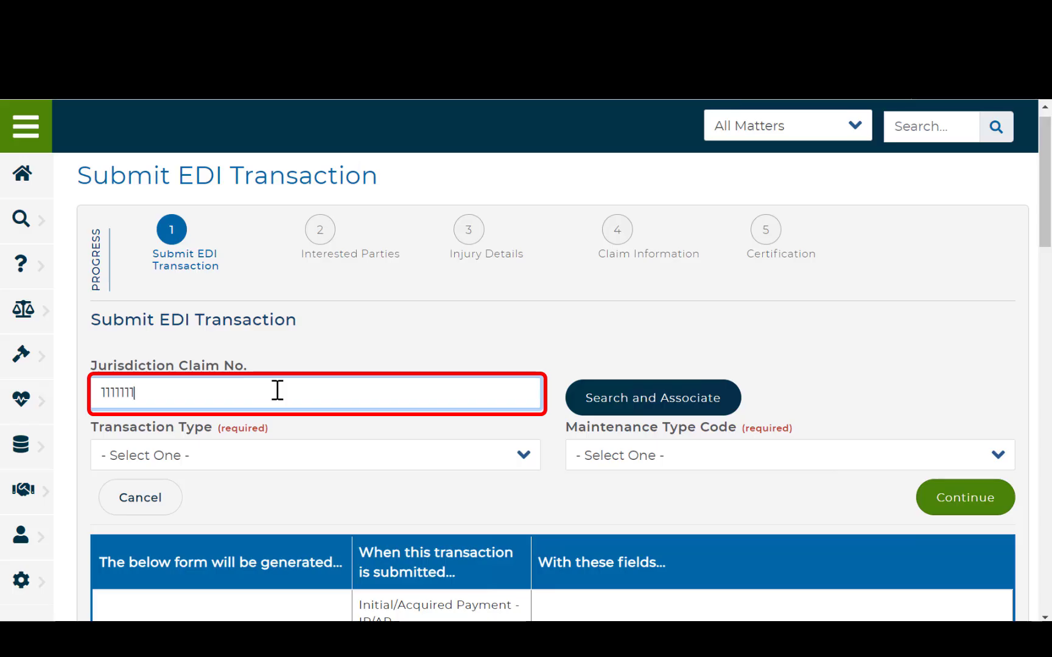
{"action": "left_click", "coordinate": [359, 339]}
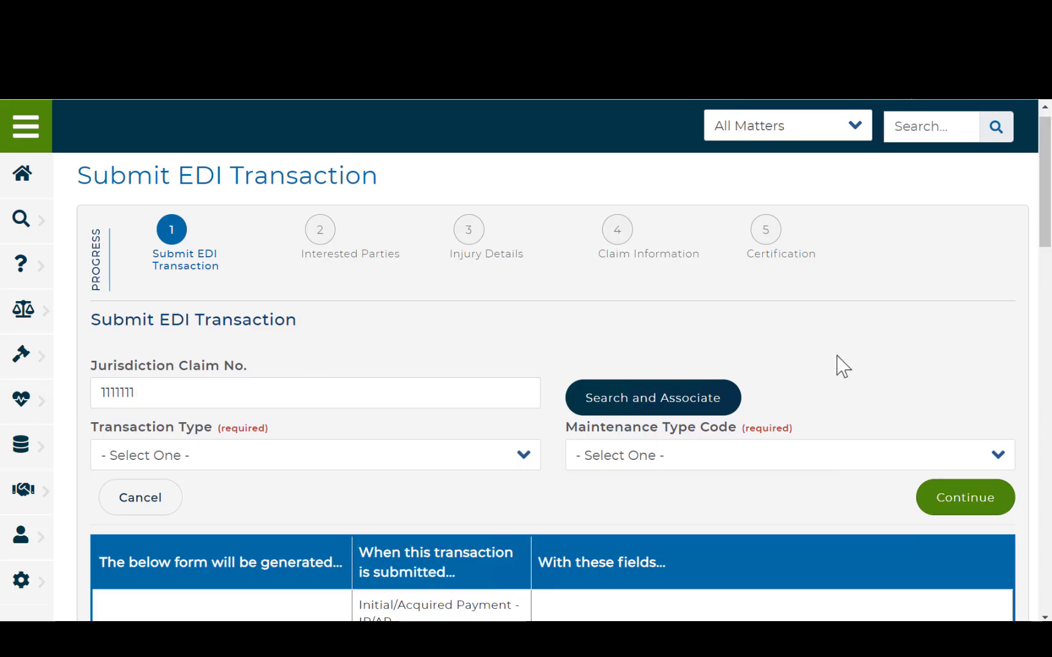
{"action": "left_click_drag", "start_coordinate": [1042, 223], "coordinate": [1040, 319]}
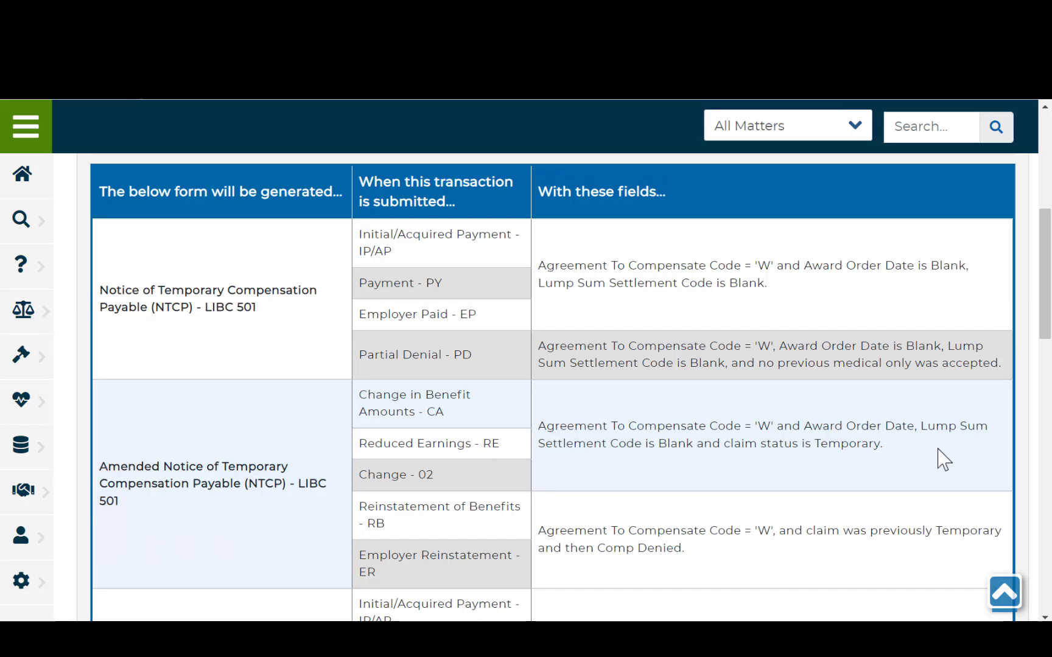
{"action": "scroll", "coordinate": [943, 460], "scroll_direction": "up", "scroll_amount": 5}
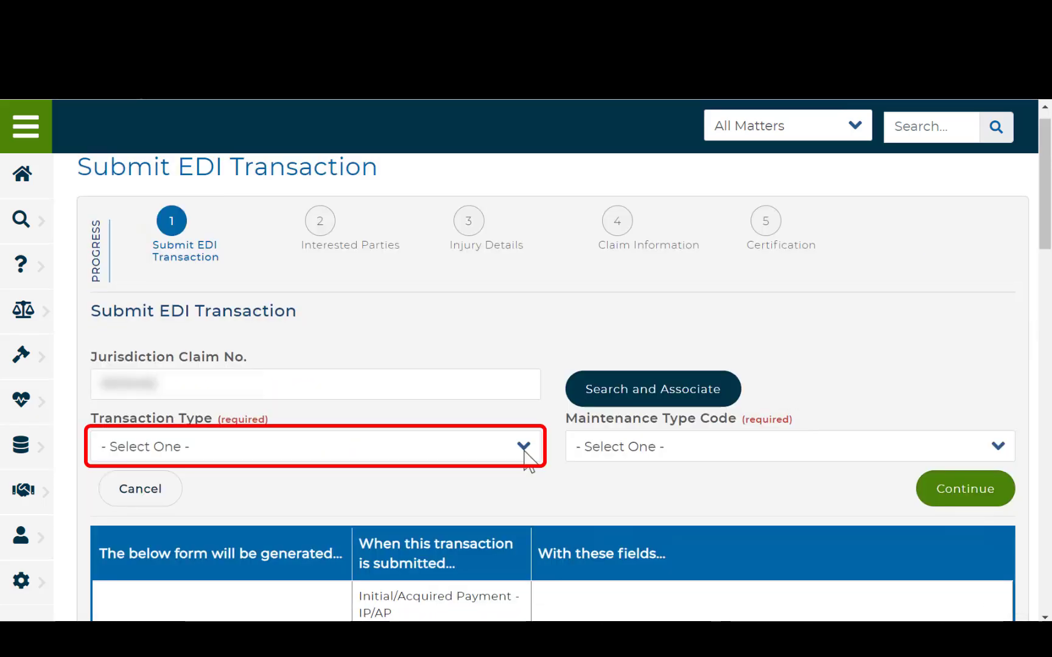
- Set the Transaction Type to SROI - Subsequent Report of Injury and the Maintenance Type Code to IP - Initial Payment, and proceed to Interested Parties
{"action": "left_click", "coordinate": [524, 454]}
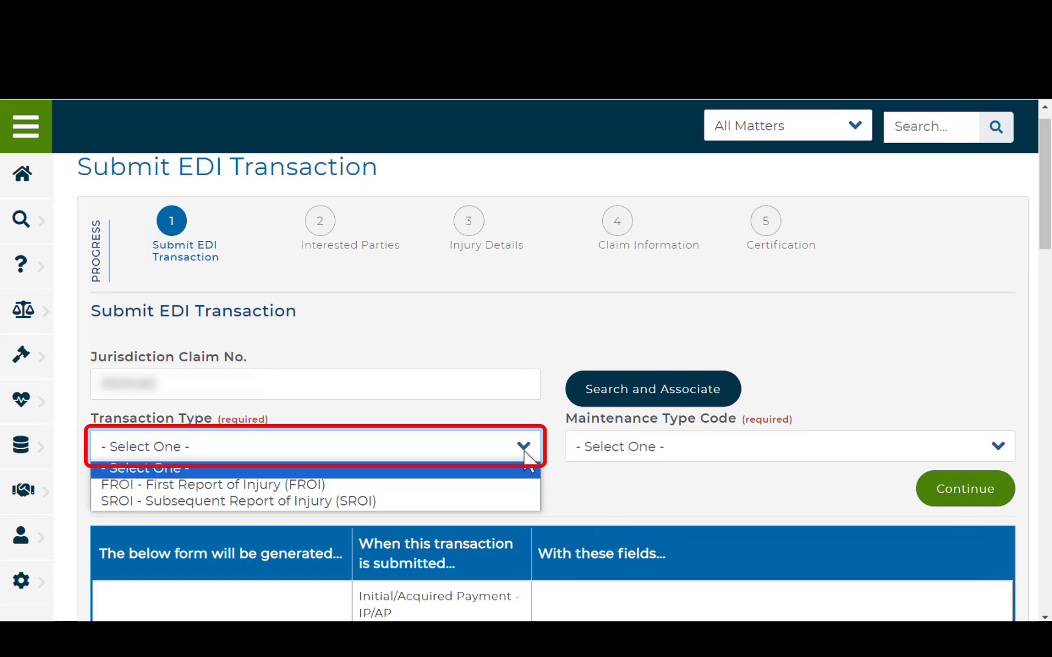
{"action": "left_click", "coordinate": [490, 501]}
{"action": "left_click", "coordinate": [650, 524]}
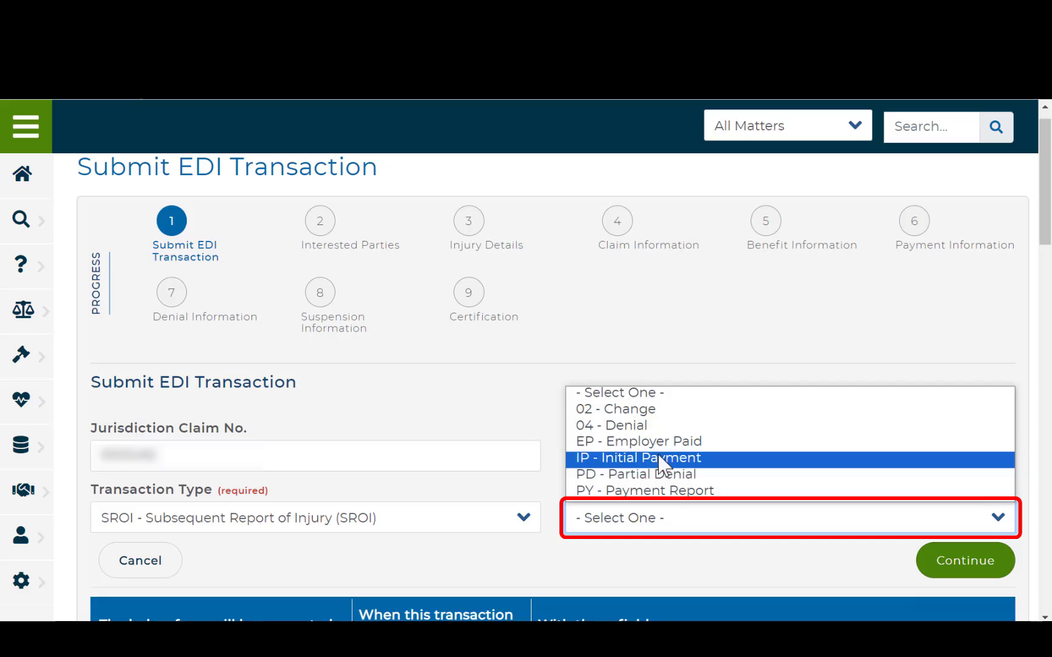
{"action": "left_click", "coordinate": [663, 460]}
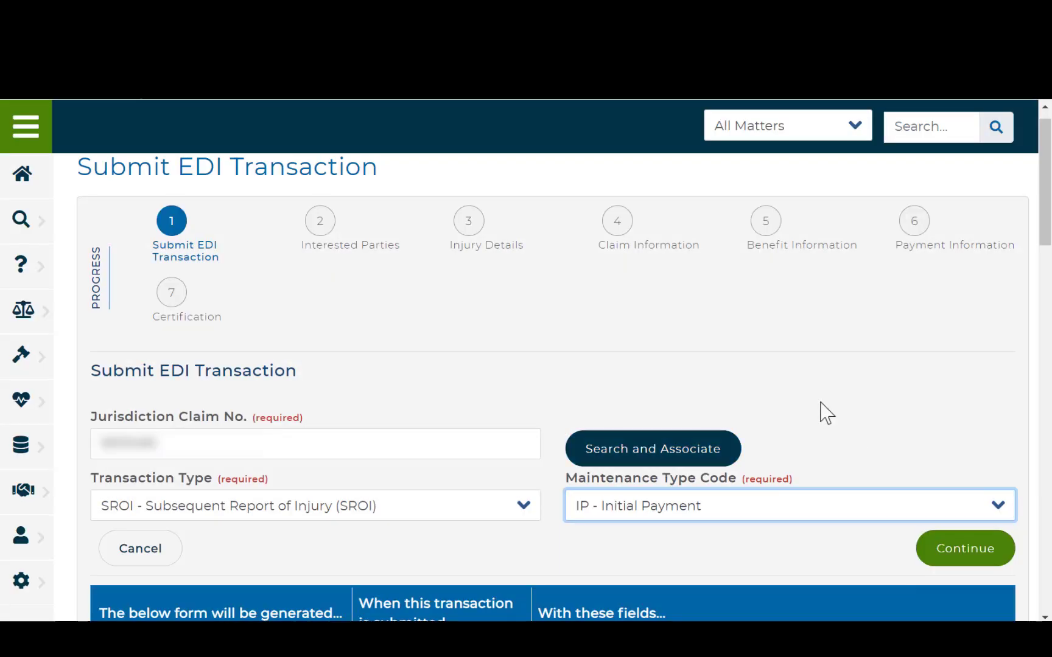
{"action": "left_click", "coordinate": [952, 552]}
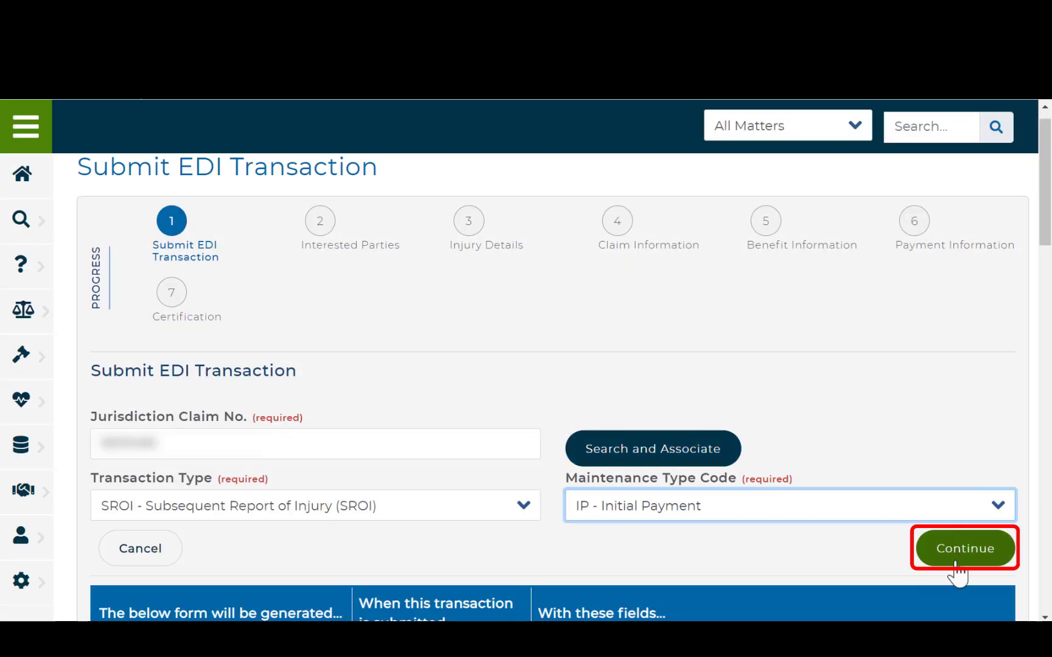
- Enter the claim administrator claim representative's first and last name in the required Interested Parties fields
{"action": "scroll", "coordinate": [641, 503], "scroll_direction": "down", "scroll_amount": 3}
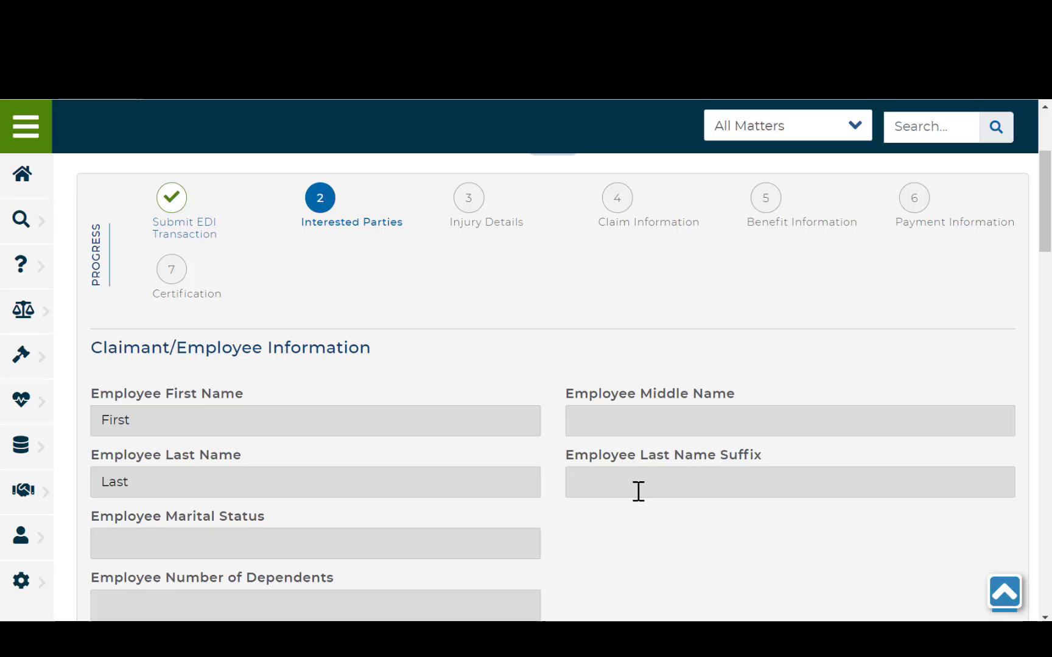
{"action": "scroll", "coordinate": [638, 492], "scroll_direction": "down", "scroll_amount": 3}
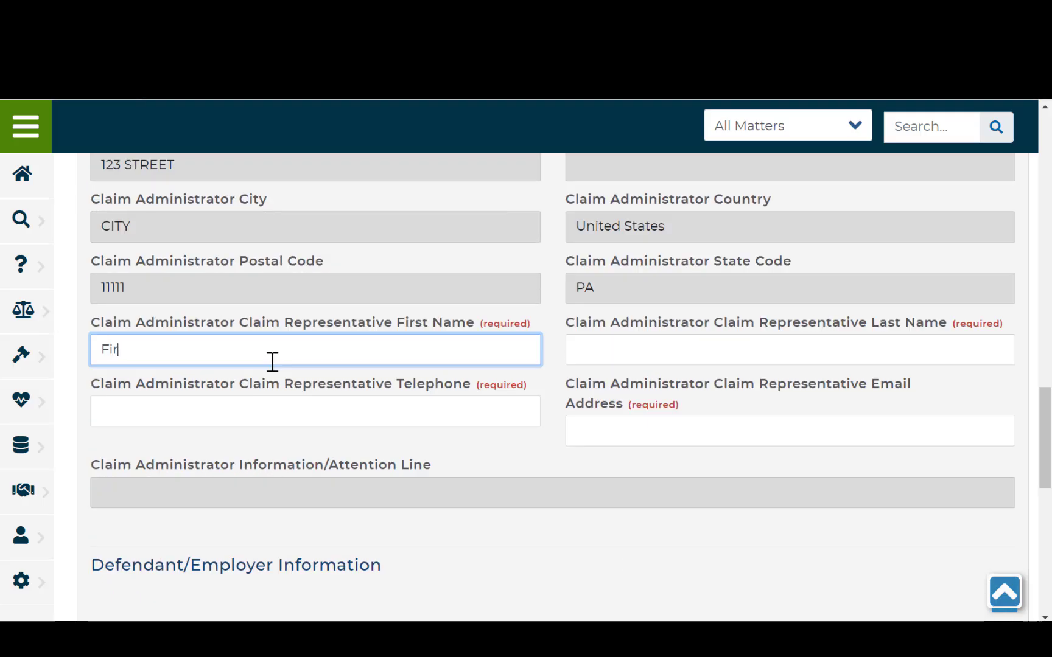
{"action": "type", "text": "st"}
{"action": "key", "text": "Tab"}
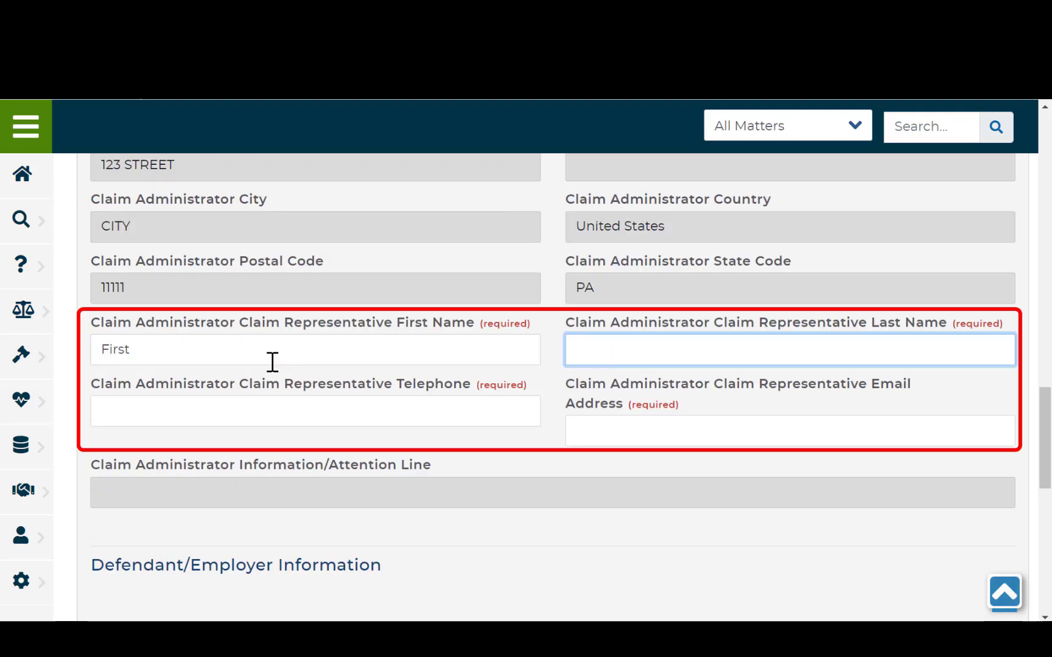
{"action": "type", "text": "Last"}
{"action": "key", "text": "Tab"}
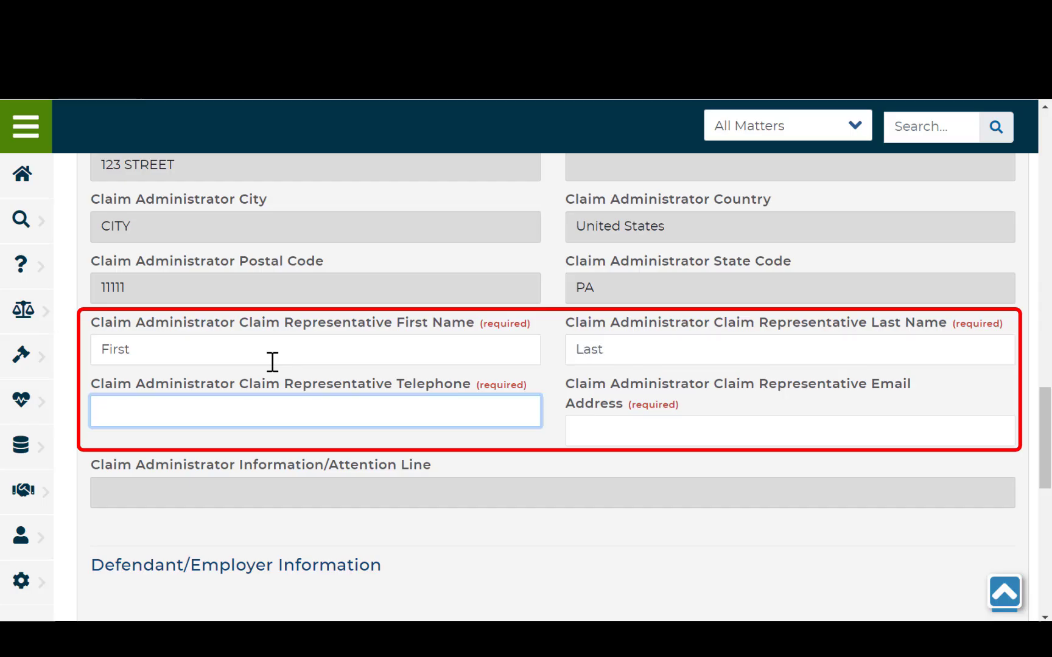
- Fill in the claim representative's telephone number and email address, and proceed to Injury Details
{"action": "type", "text": "111) 111-11"}
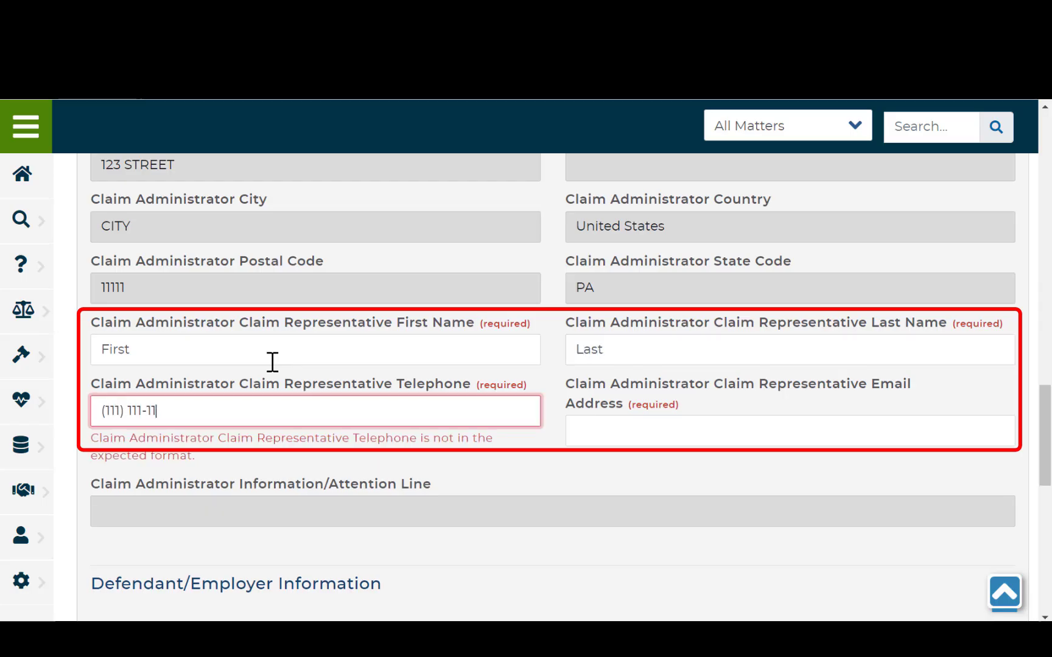
{"action": "type", "text": "11"}
{"action": "key", "text": "Tab"}
{"action": "type", "text": "n"}
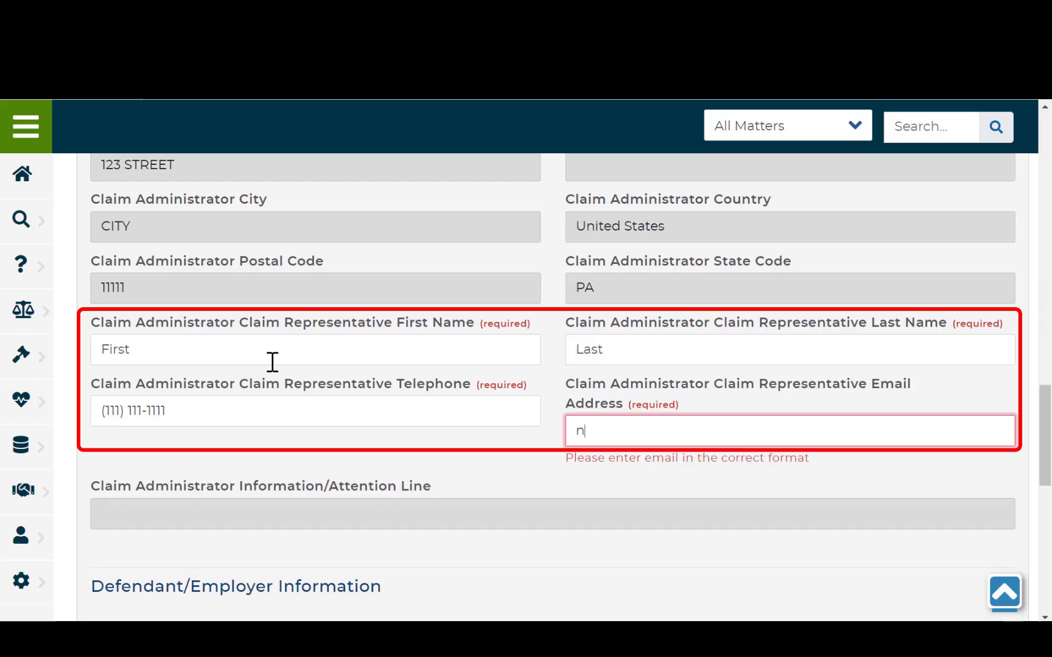
{"action": "type", "text": "ame@email"}
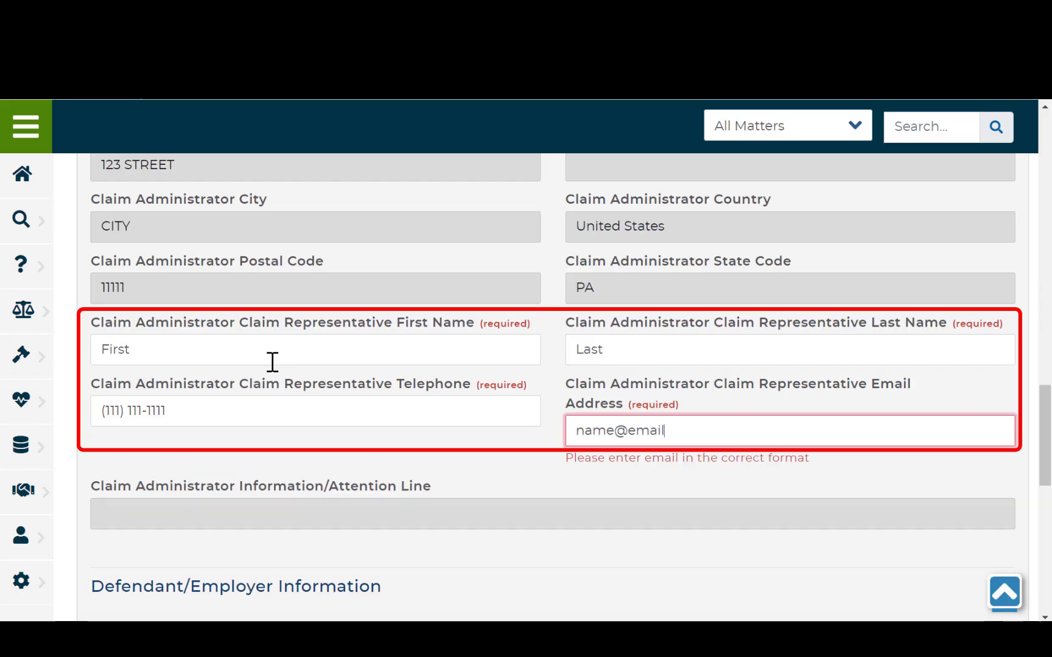
{"action": "type", "text": ".com"}
{"action": "scroll", "coordinate": [974, 451], "scroll_direction": "down", "scroll_amount": 10}
{"action": "left_click", "coordinate": [973, 443]}
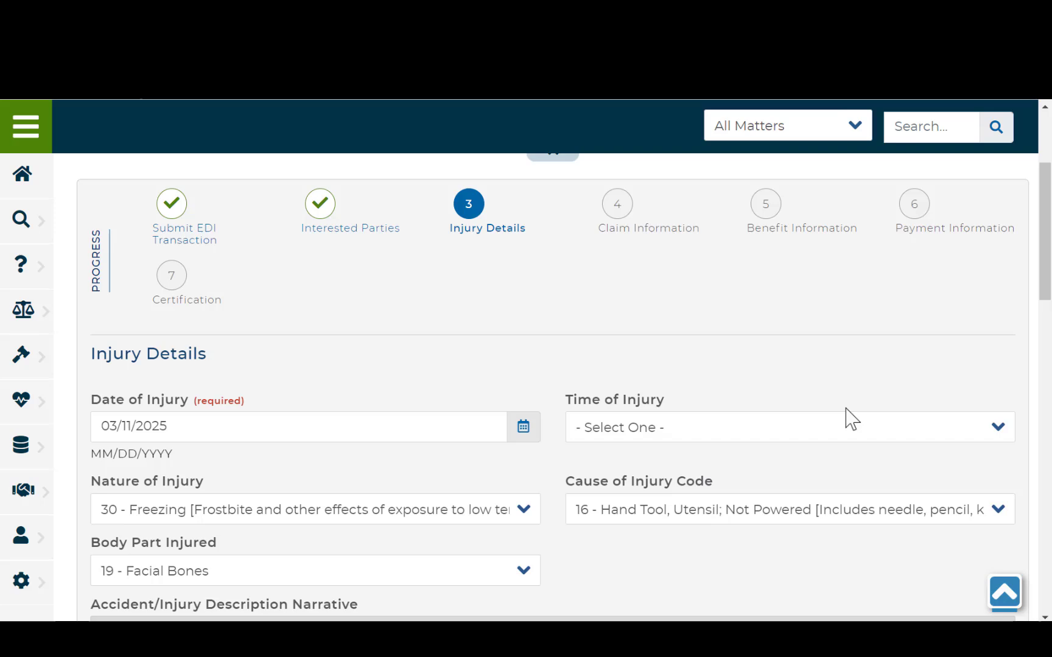
- Set the required Agreement to Compensate on the Injury Details page to L - With Liability
{"action": "scroll", "coordinate": [851, 419], "scroll_direction": "down", "scroll_amount": 2}
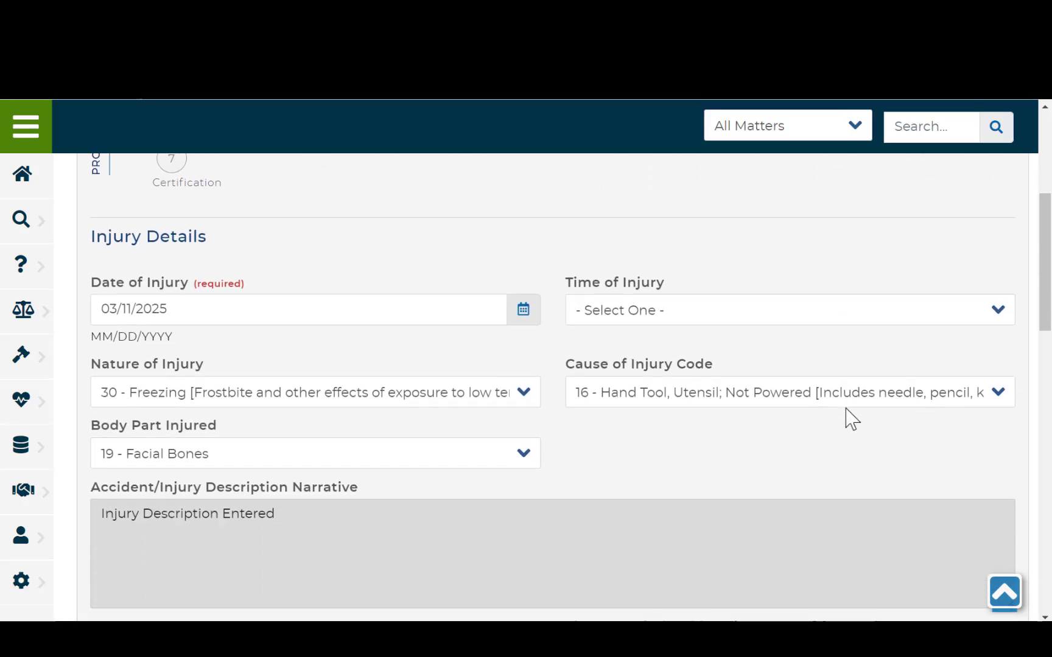
{"action": "scroll", "coordinate": [851, 419], "scroll_direction": "down", "scroll_amount": 4}
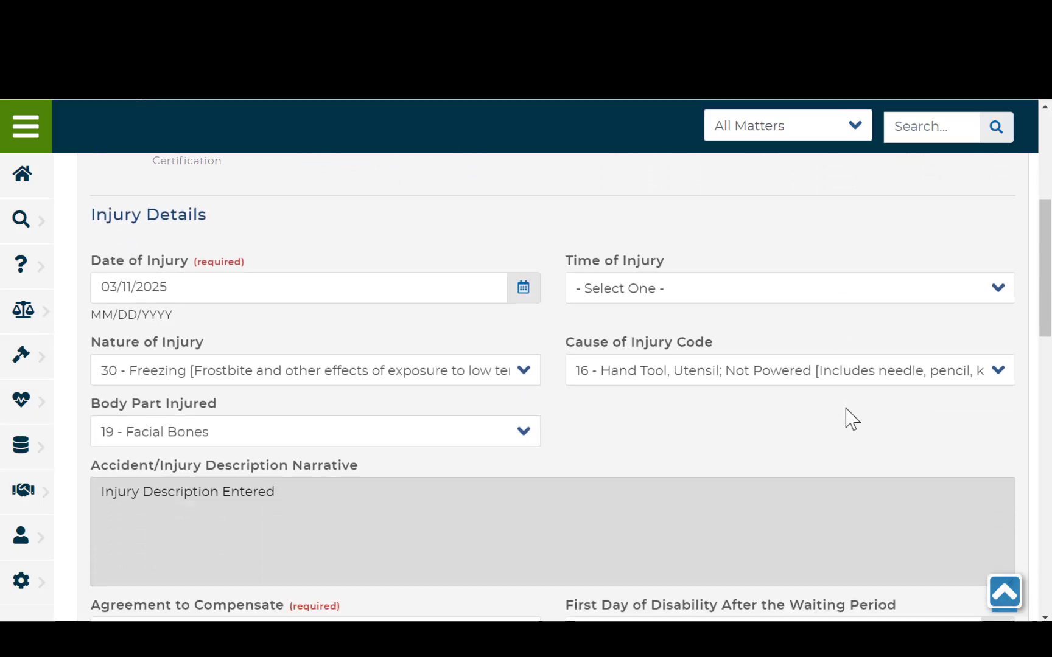
{"action": "scroll", "coordinate": [848, 408], "scroll_direction": "down", "scroll_amount": 2}
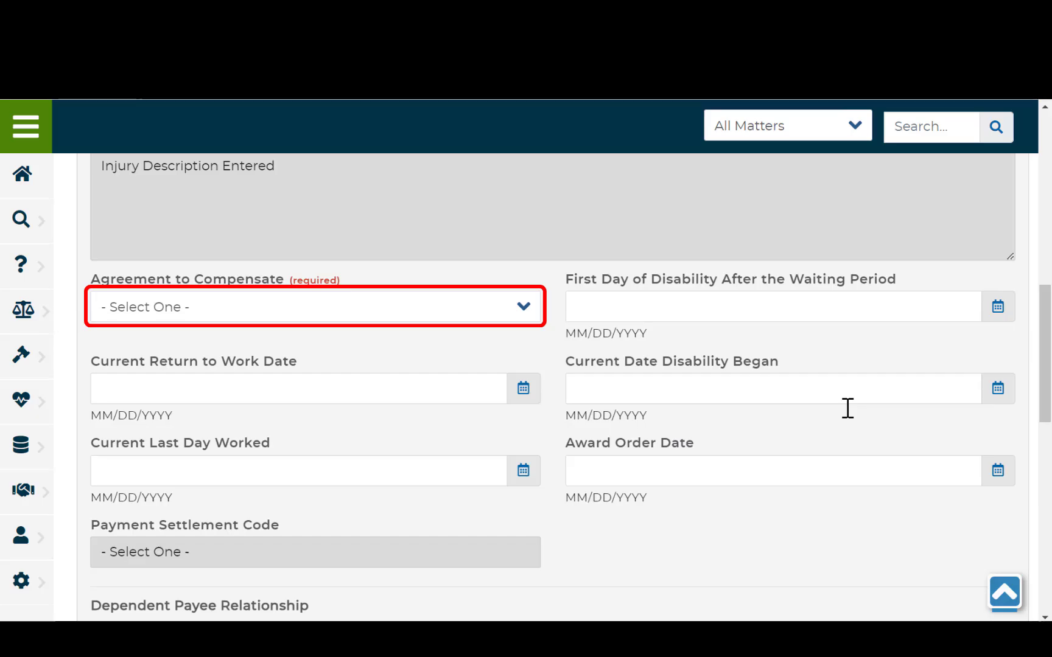
{"action": "left_click", "coordinate": [518, 308]}
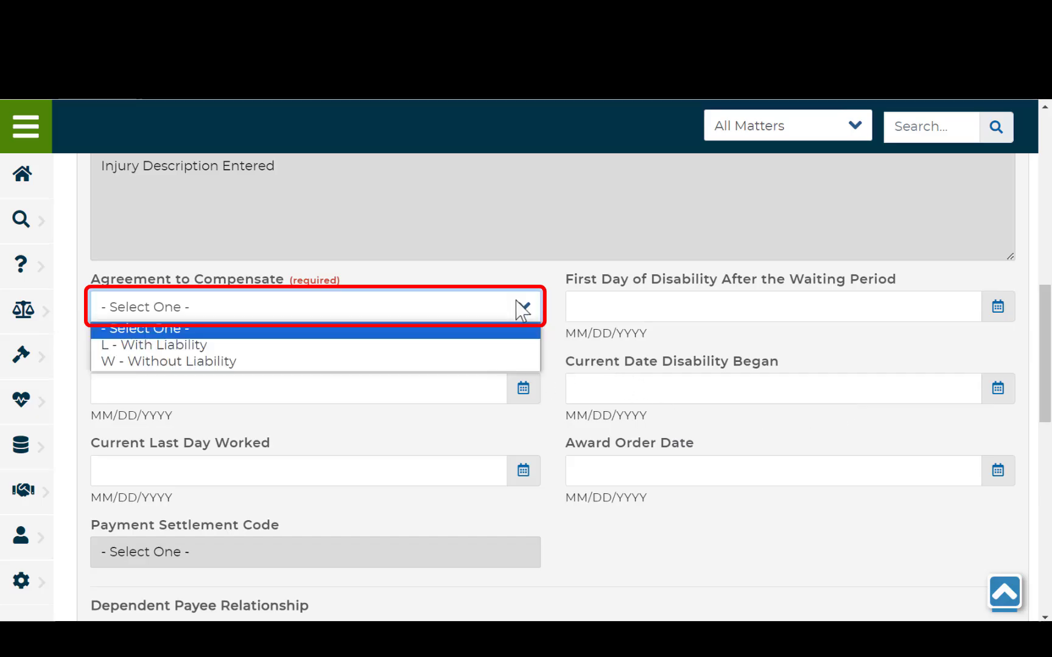
{"action": "left_click", "coordinate": [499, 347]}
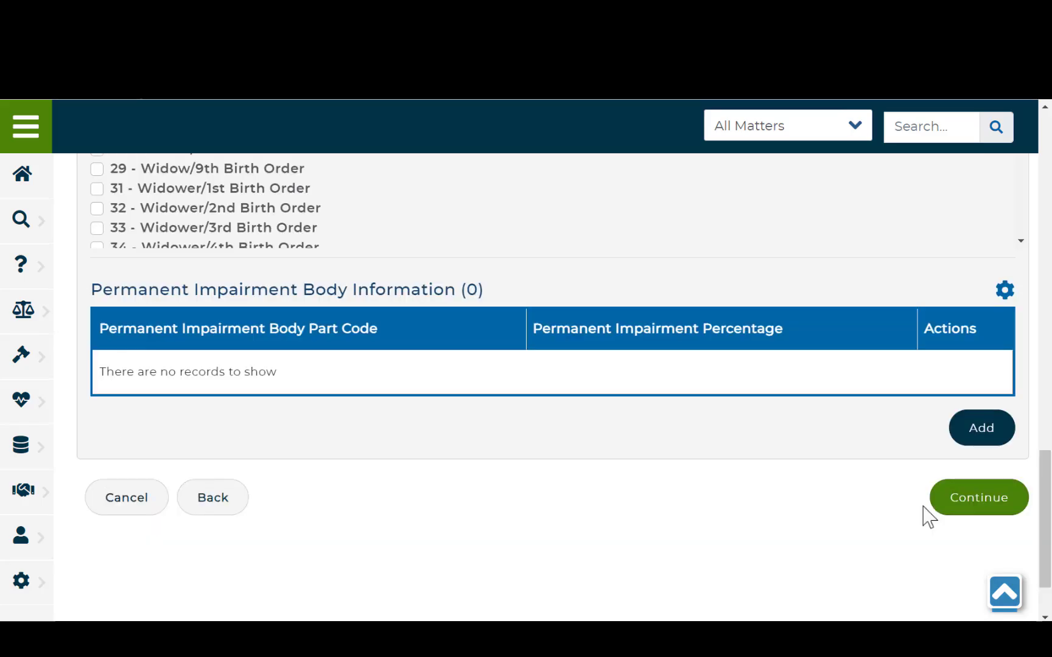
- Add a permanent impairment record for body part 15 - Nose at 100 percent, and proceed to Claim Information
{"action": "left_click", "coordinate": [995, 443]}
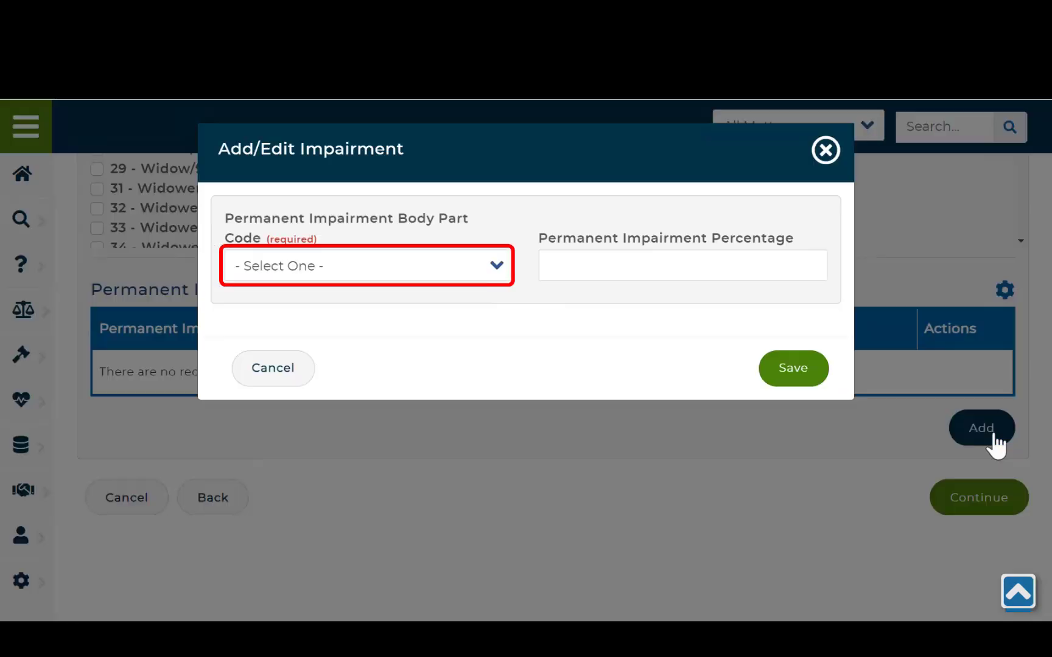
{"action": "left_click", "coordinate": [509, 266]}
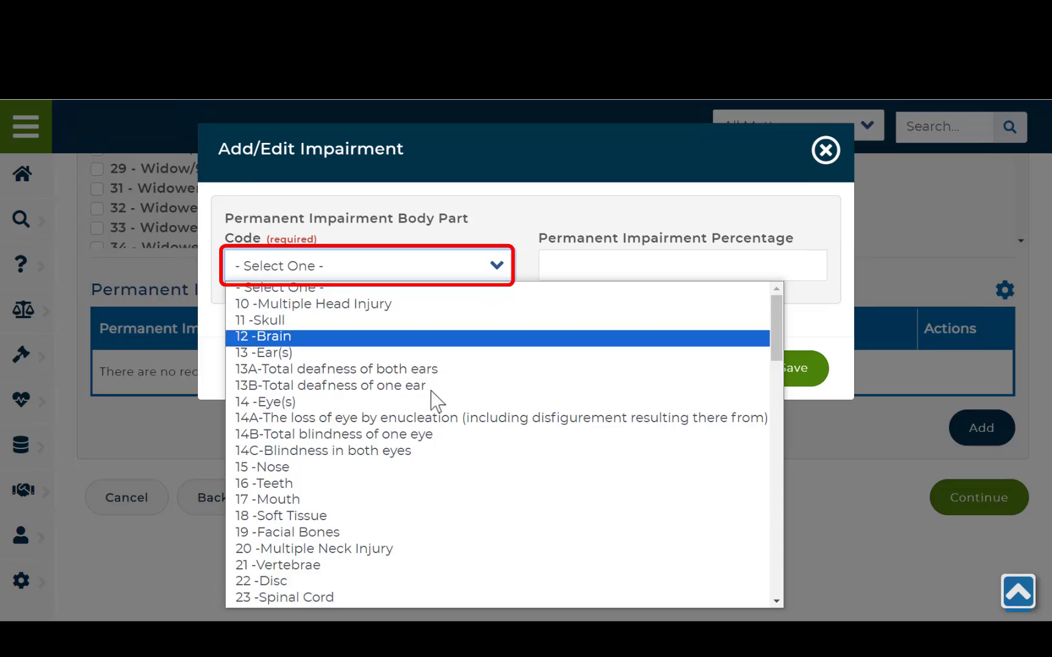
{"action": "left_click", "coordinate": [409, 478]}
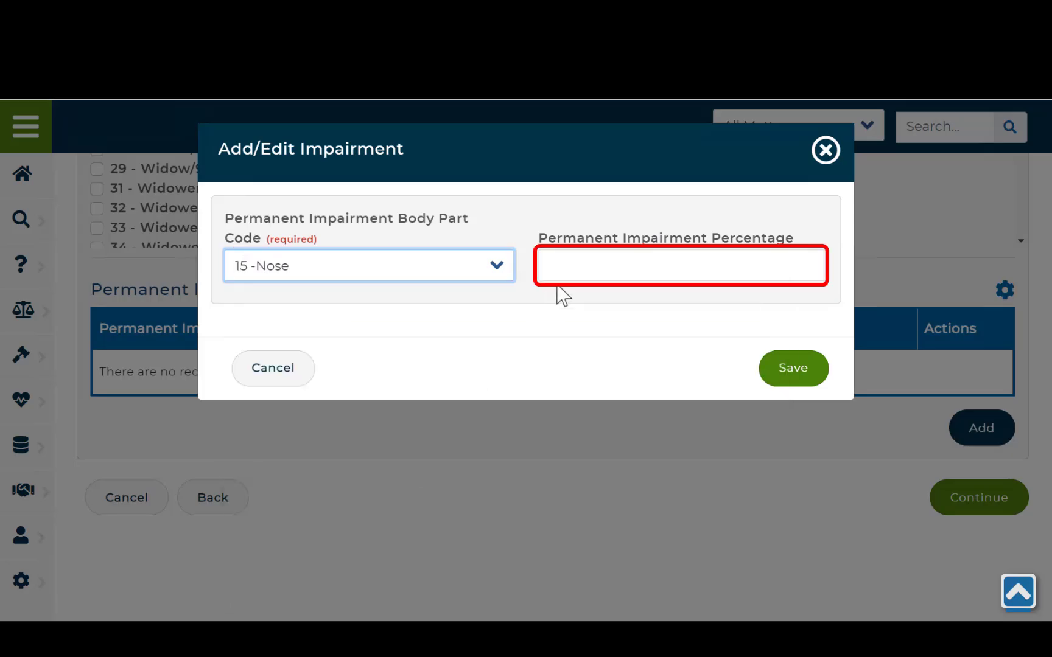
{"action": "left_click", "coordinate": [568, 262]}
{"action": "type", "text": "100"}
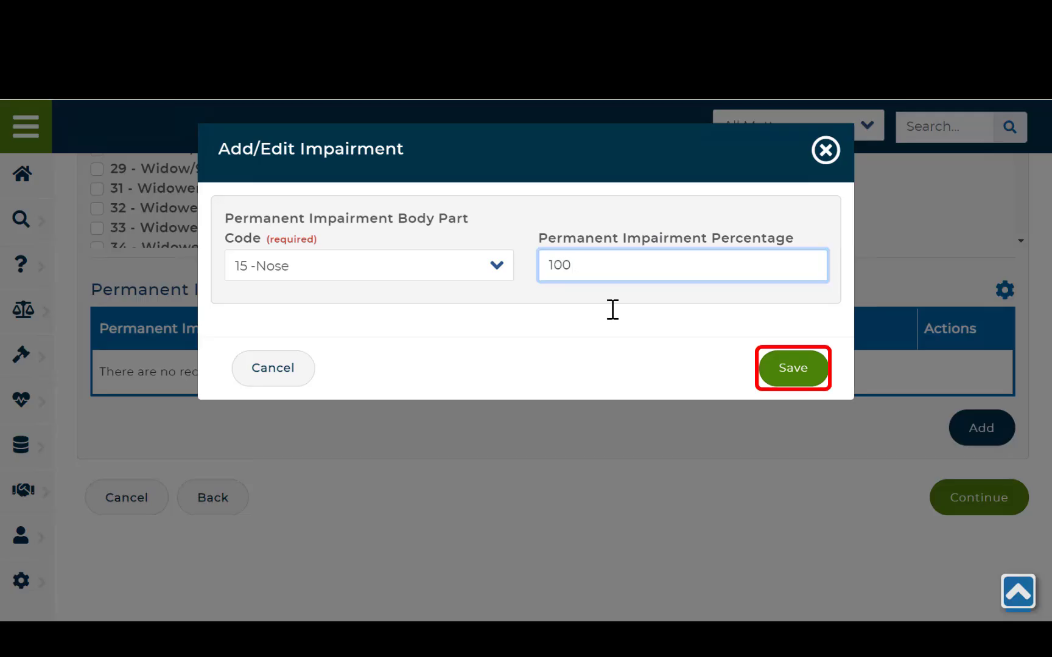
{"action": "left_click", "coordinate": [781, 369]}
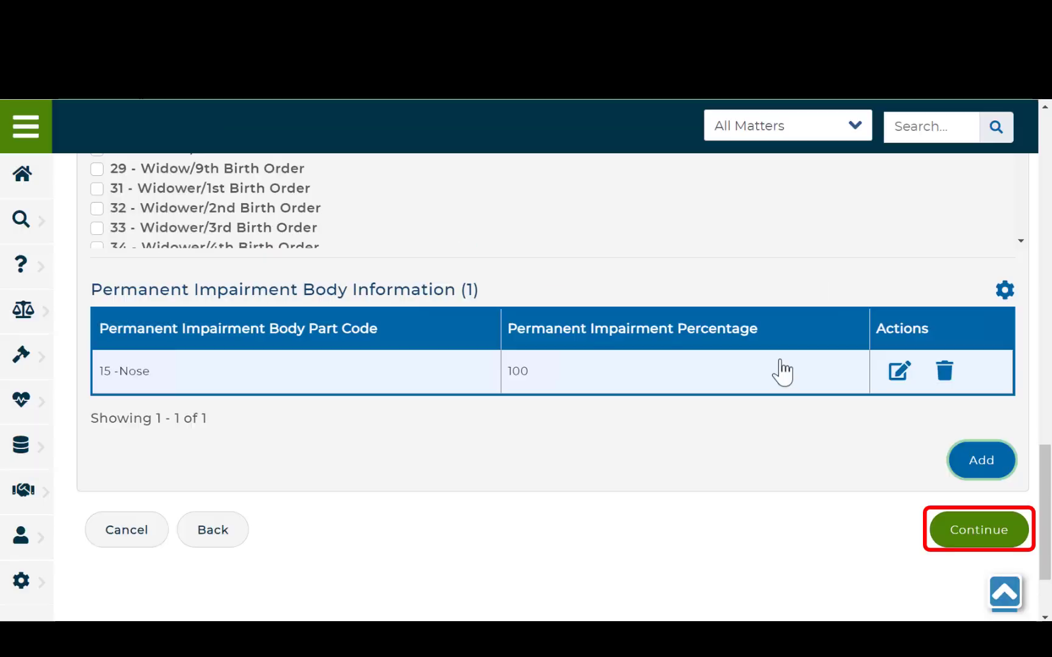
{"action": "left_click", "coordinate": [985, 537]}
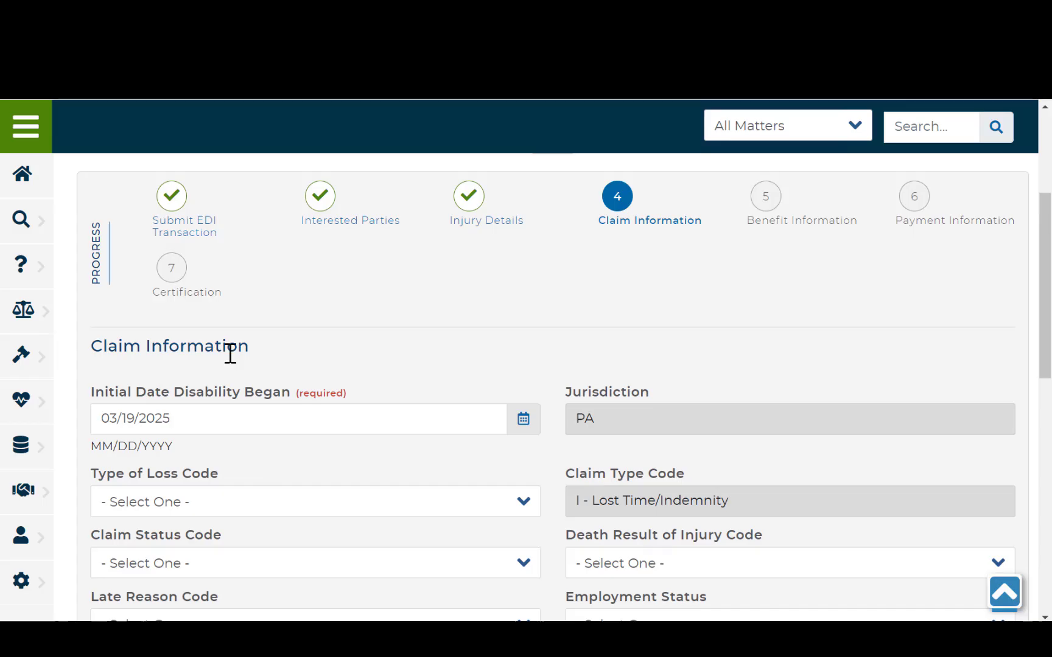
- Review the prefilled Claim Information fields and proceed to Benefit Information without changing them
{"action": "scroll", "coordinate": [230, 353], "scroll_direction": "down", "scroll_amount": 1}
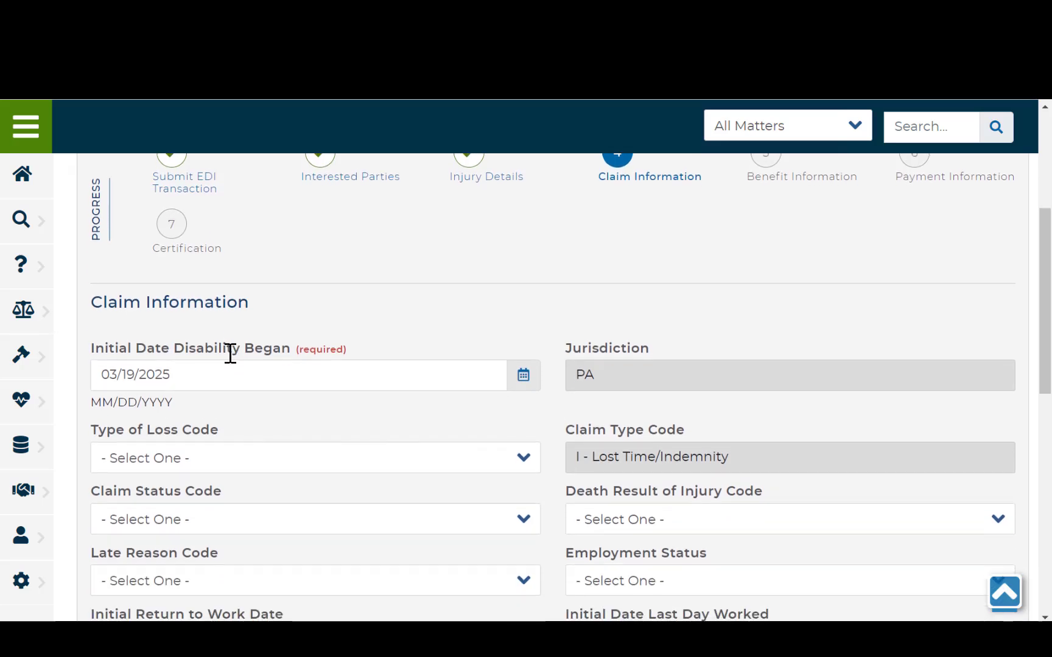
{"action": "scroll", "coordinate": [230, 356], "scroll_direction": "down", "scroll_amount": 5}
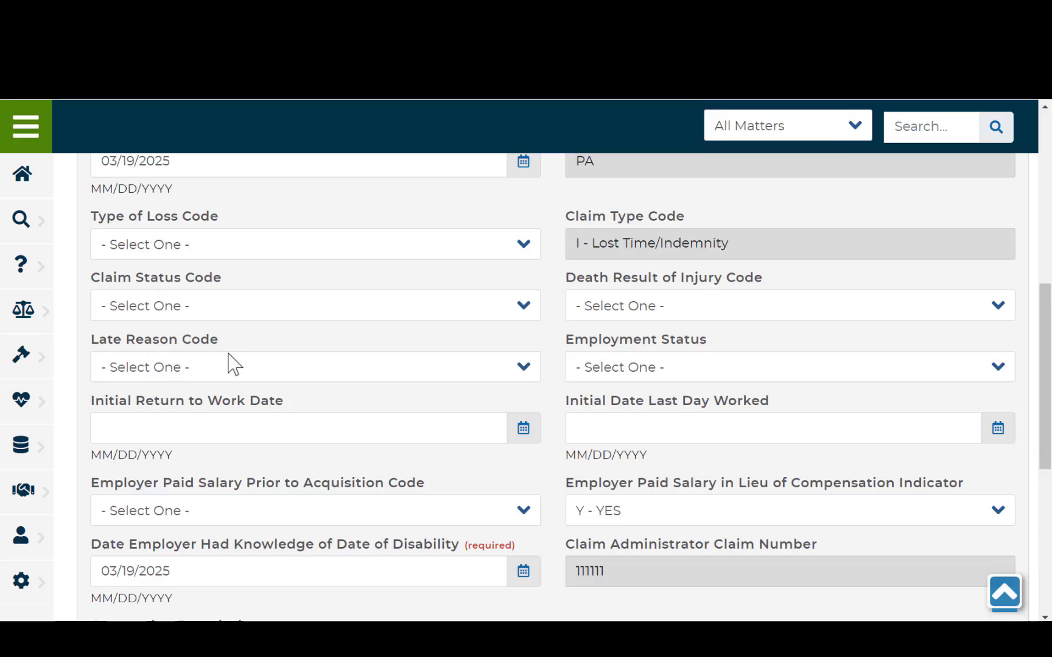
{"action": "scroll", "coordinate": [230, 364], "scroll_direction": "down", "scroll_amount": 6}
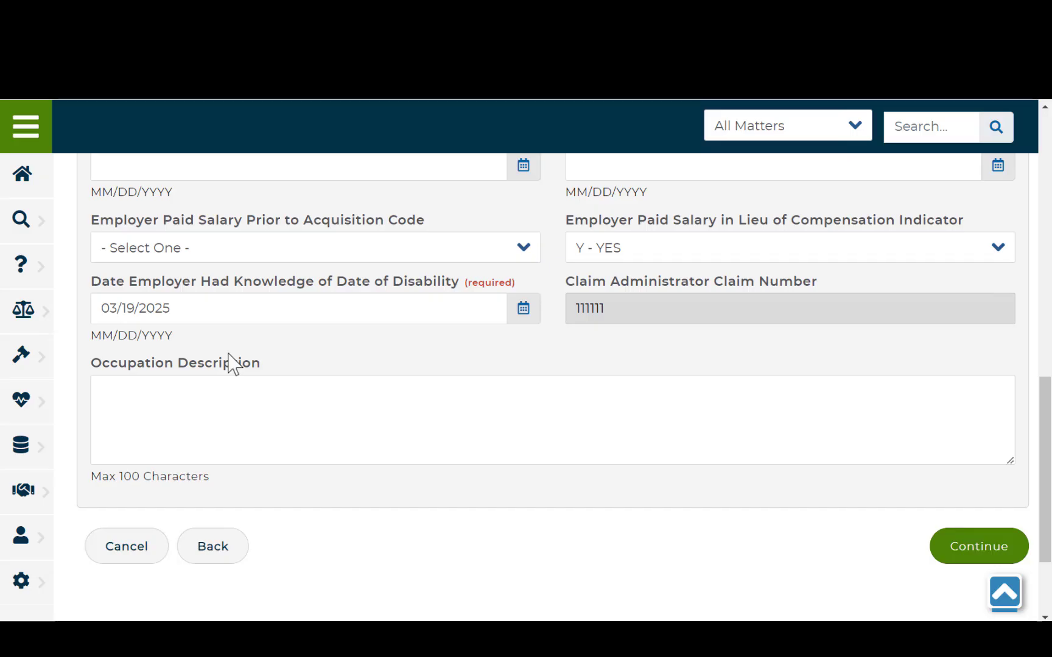
{"action": "left_click", "coordinate": [952, 551]}
- Set both the Average Wage and the Calculated Weekly Compensation Amount to $100 in Benefit Information
{"action": "left_click", "coordinate": [277, 522]}
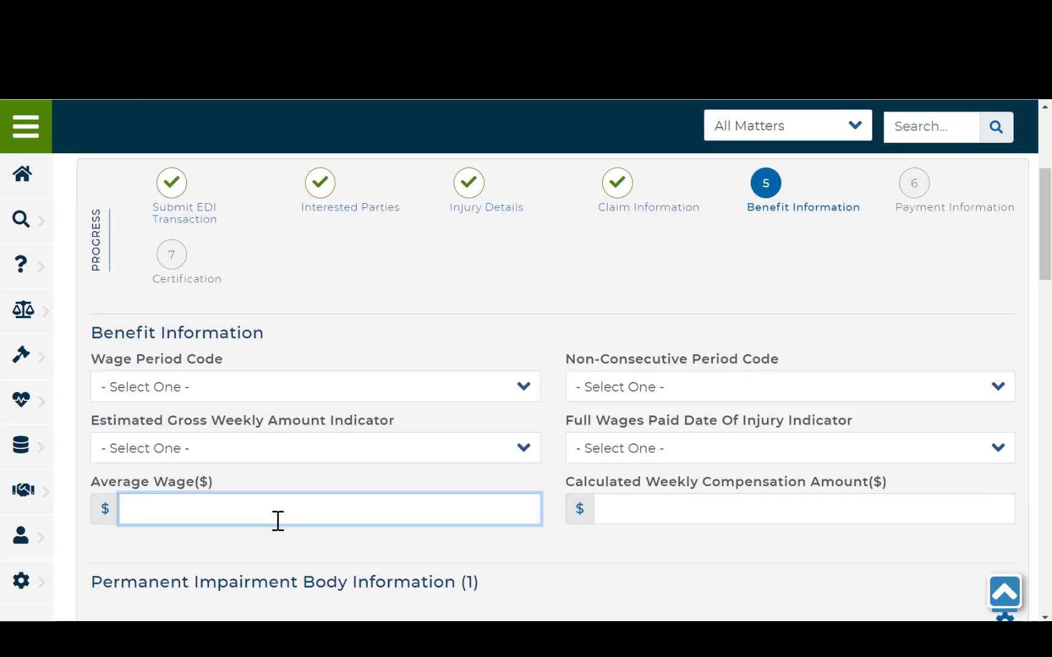
{"action": "type", "text": "100"}
{"action": "left_click", "coordinate": [692, 515]}
{"action": "type", "text": "1"}
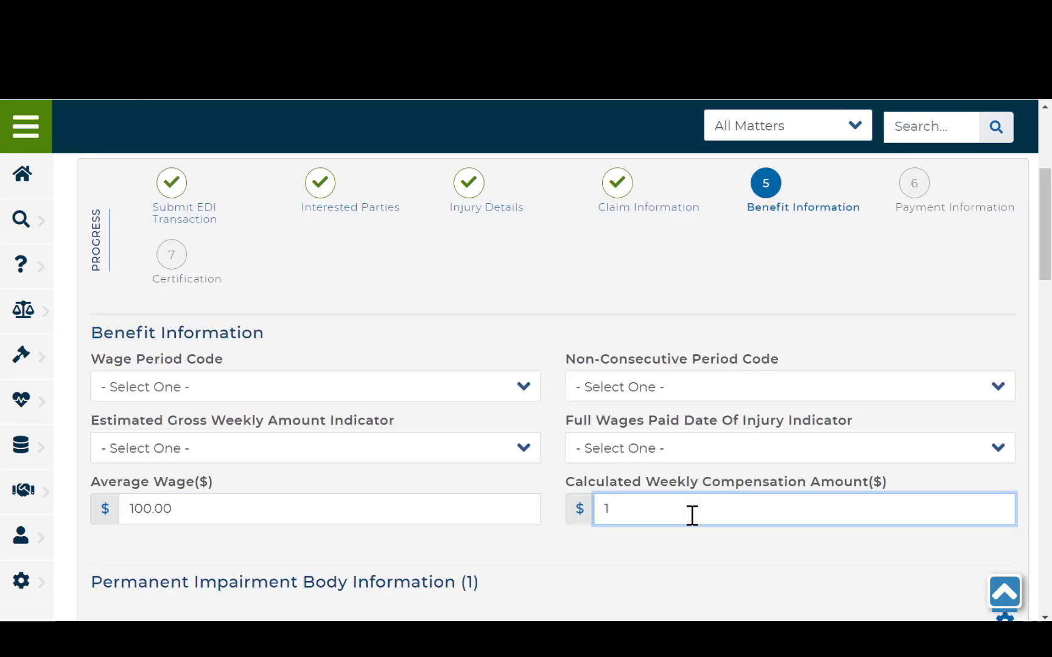
{"action": "type", "text": "00"}
{"action": "left_click", "coordinate": [630, 600]}
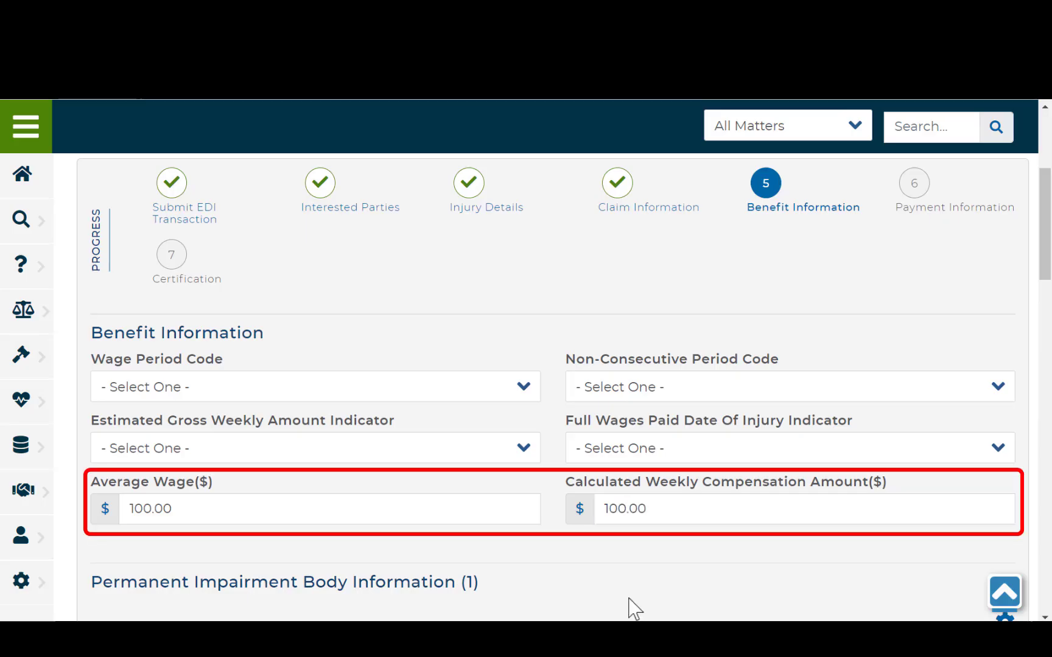
- Examine the entry forms for Benefit ACR and Other Benefits, including the available Other Benefit types, and close them without adding a record
{"action": "scroll", "coordinate": [630, 599], "scroll_direction": "down", "scroll_amount": 10}
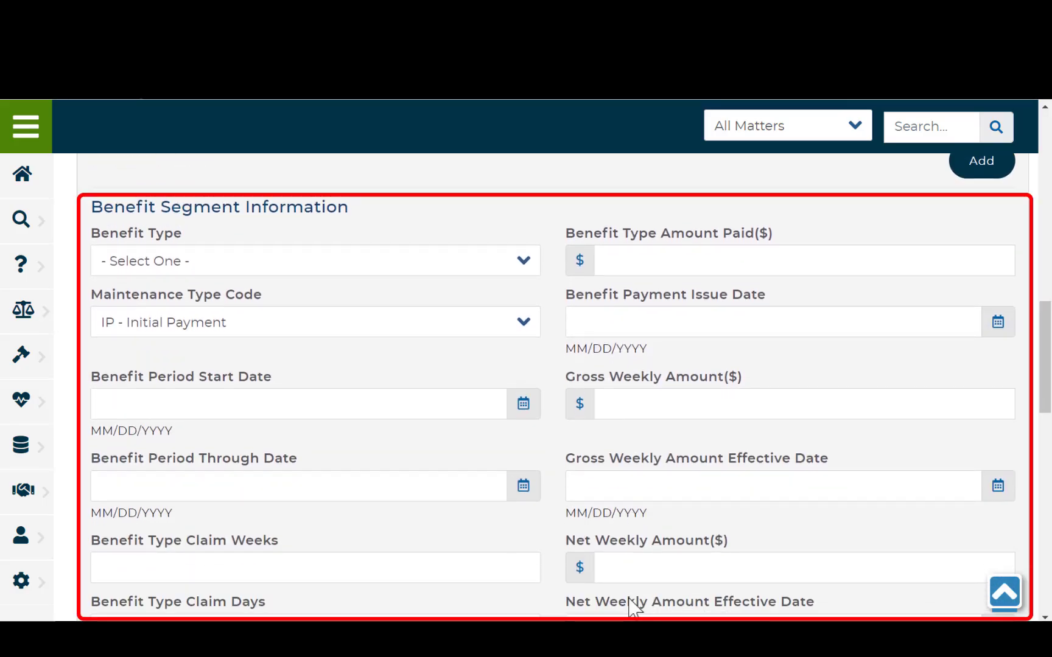
{"action": "scroll", "coordinate": [631, 599], "scroll_direction": "down", "scroll_amount": 8}
{"action": "scroll", "coordinate": [887, 453], "scroll_direction": "down", "scroll_amount": 5}
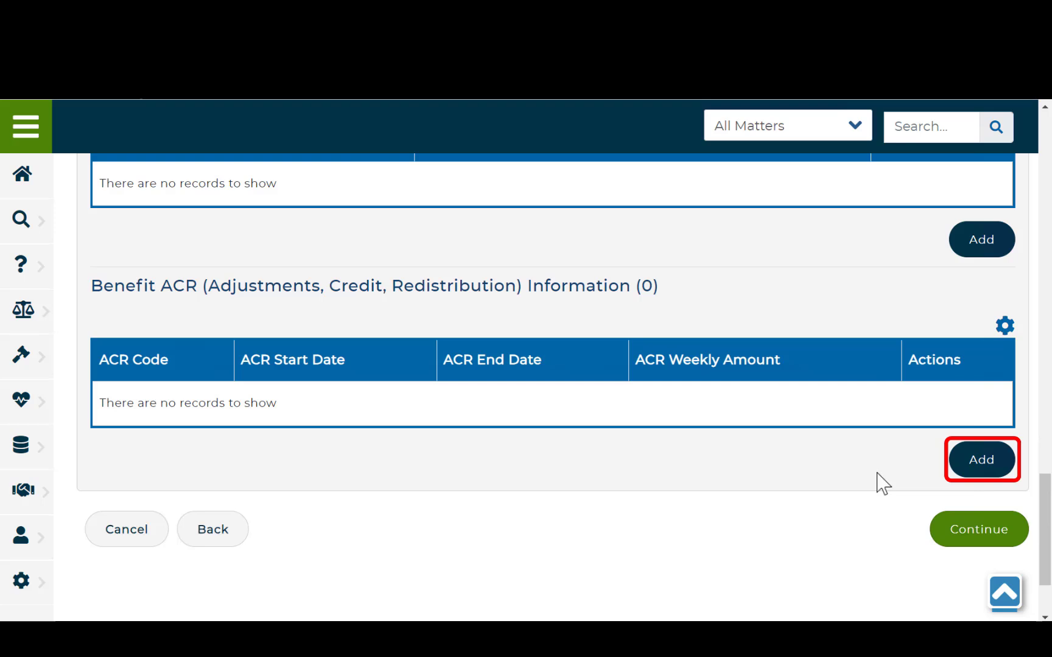
{"action": "left_click", "coordinate": [984, 465]}
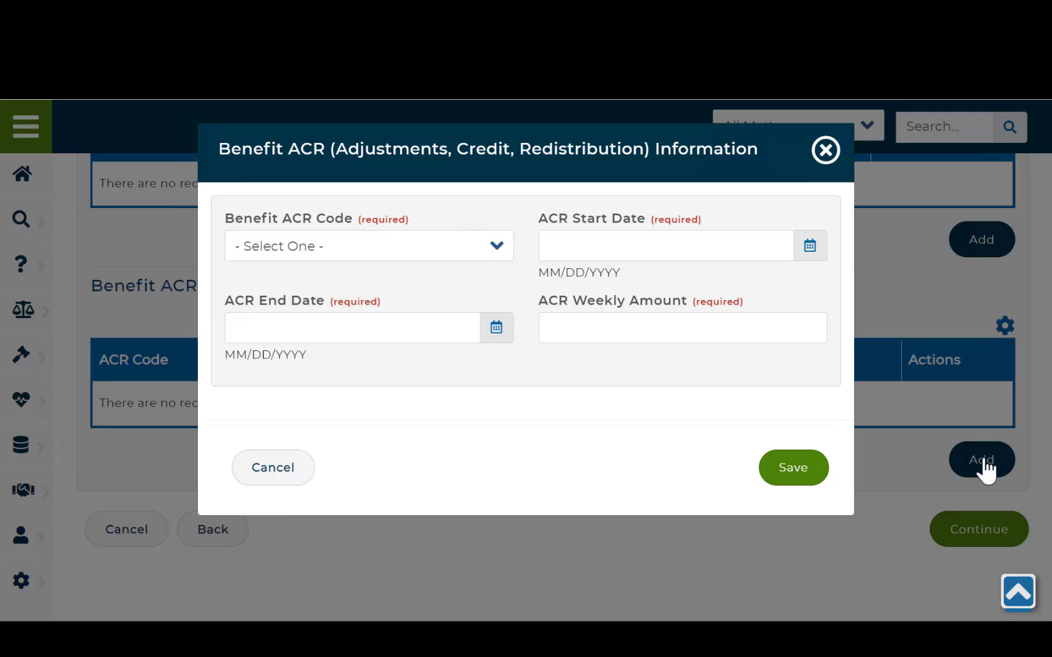
{"action": "left_click", "coordinate": [826, 151]}
{"action": "scroll", "coordinate": [836, 277], "scroll_direction": "up", "scroll_amount": 2}
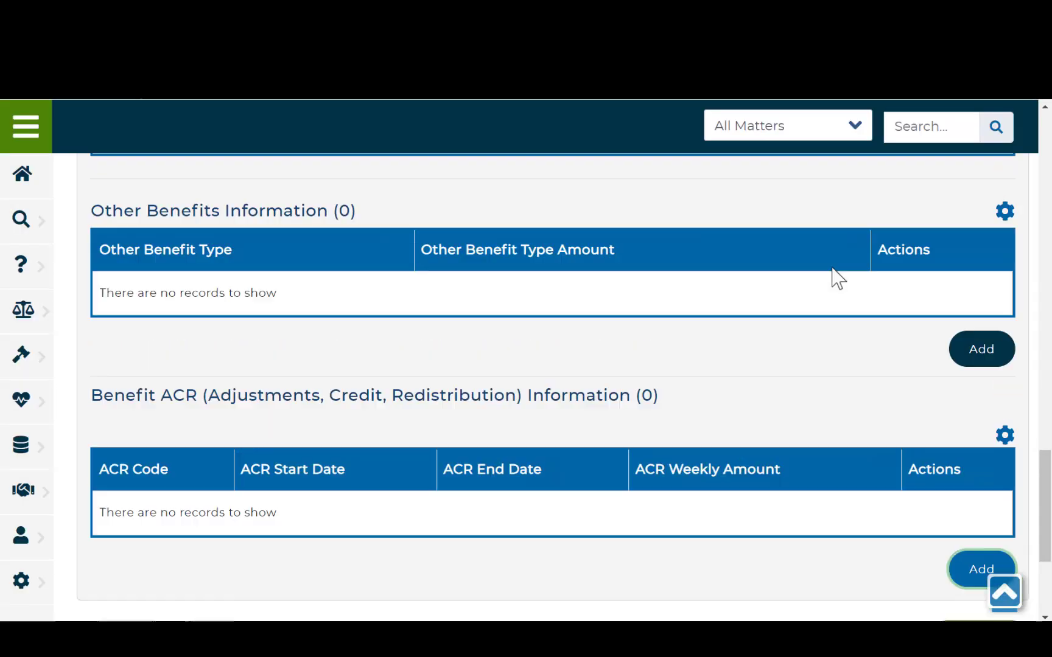
{"action": "left_click", "coordinate": [980, 342]}
{"action": "left_click", "coordinate": [505, 247]}
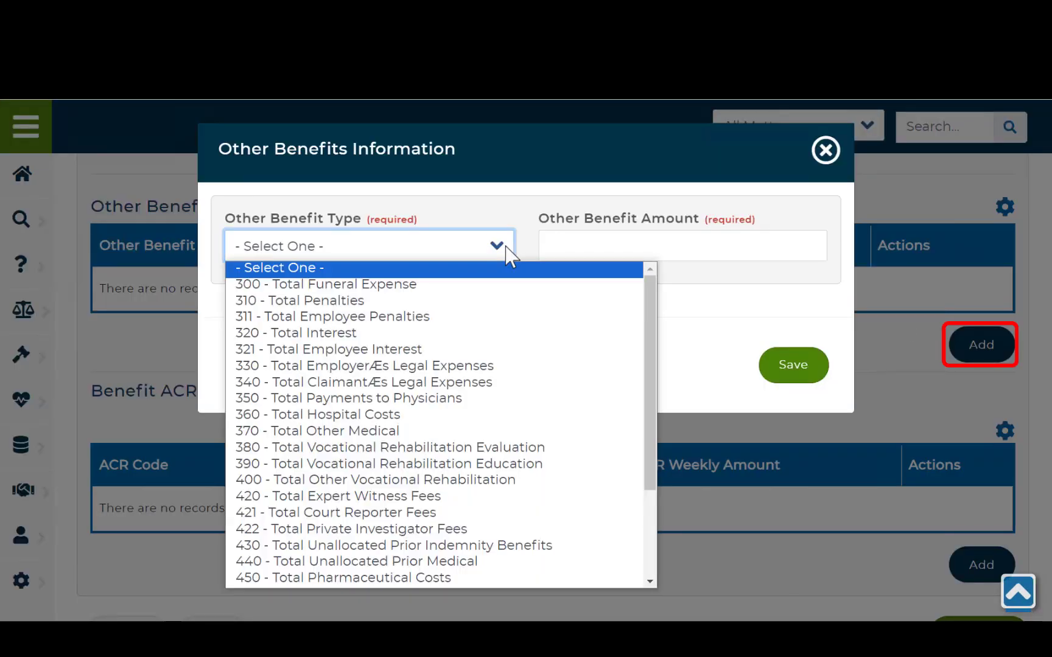
{"action": "left_click", "coordinate": [568, 212]}
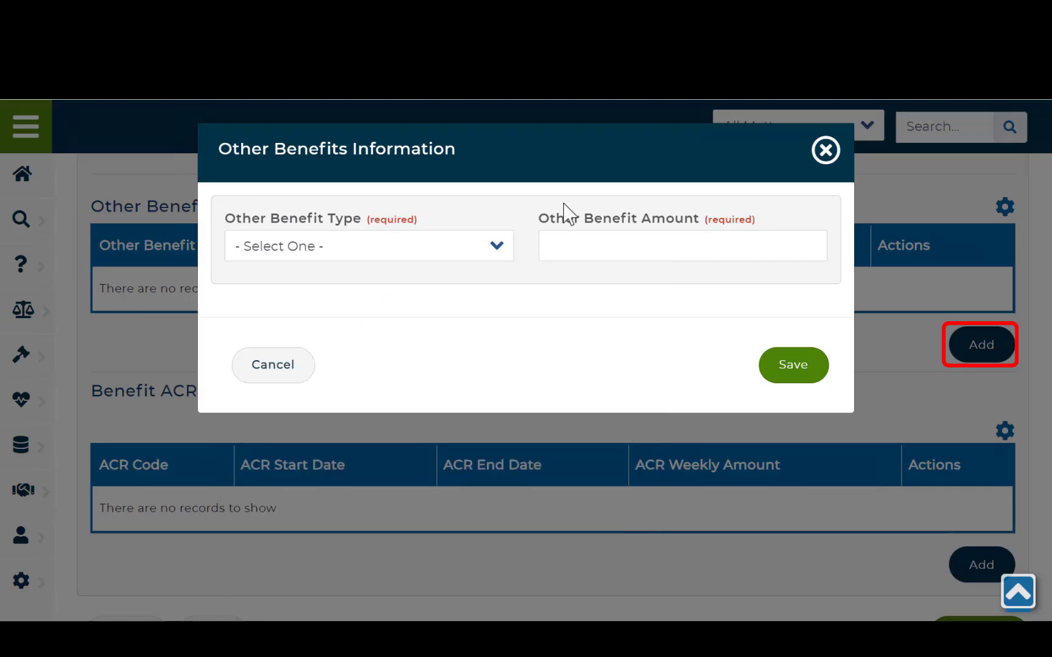
{"action": "left_click", "coordinate": [826, 152]}
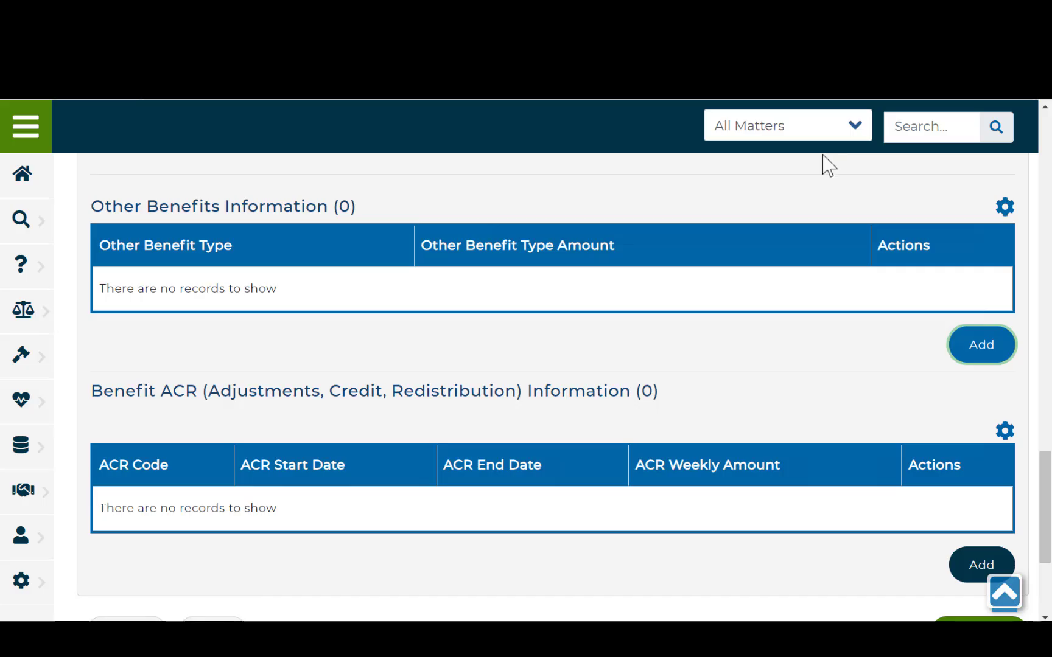
- In Benefit Segment Information, choose benefit type 050 - Temporary Total and enter a Benefit Type Amount Paid of $1,000
{"action": "scroll", "coordinate": [825, 168], "scroll_direction": "up", "scroll_amount": 9}
{"action": "scroll", "coordinate": [825, 166], "scroll_direction": "up", "scroll_amount": 3}
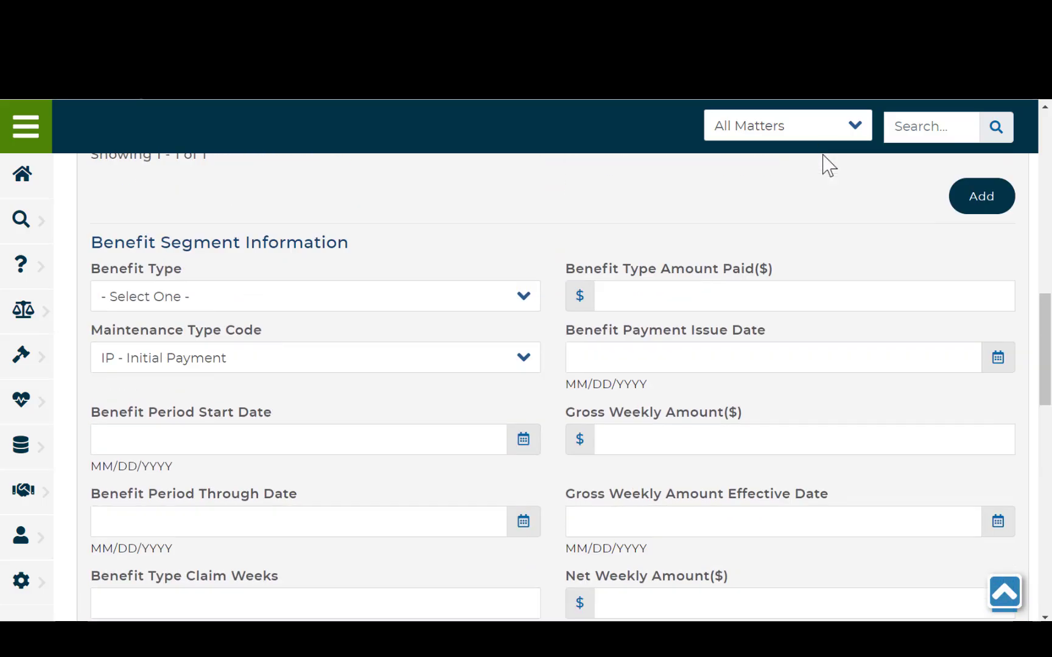
{"action": "scroll", "coordinate": [825, 166], "scroll_direction": "down", "scroll_amount": 1}
{"action": "scroll", "coordinate": [539, 201], "scroll_direction": "up", "scroll_amount": 1}
{"action": "left_click", "coordinate": [536, 263]}
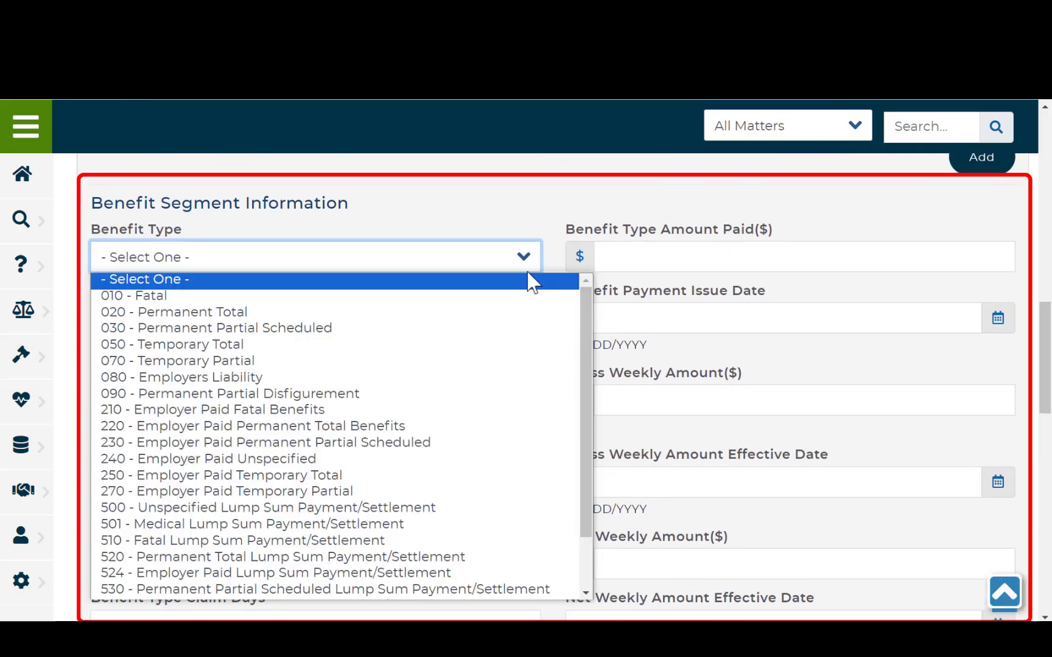
{"action": "left_click", "coordinate": [481, 353]}
{"action": "left_click", "coordinate": [736, 249]}
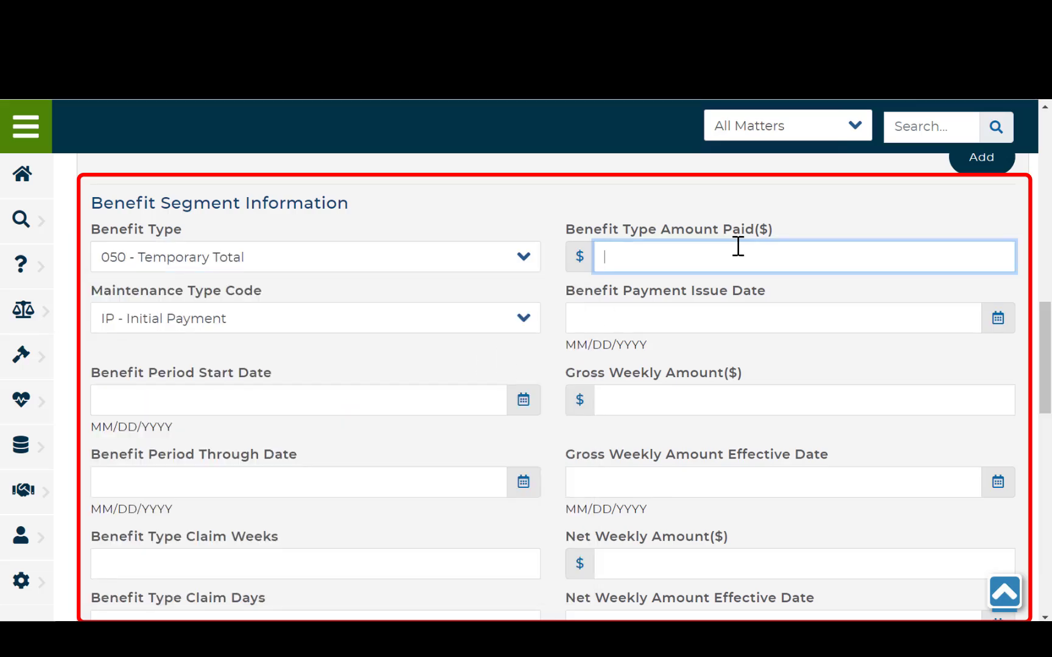
{"action": "type", "text": "1000"}
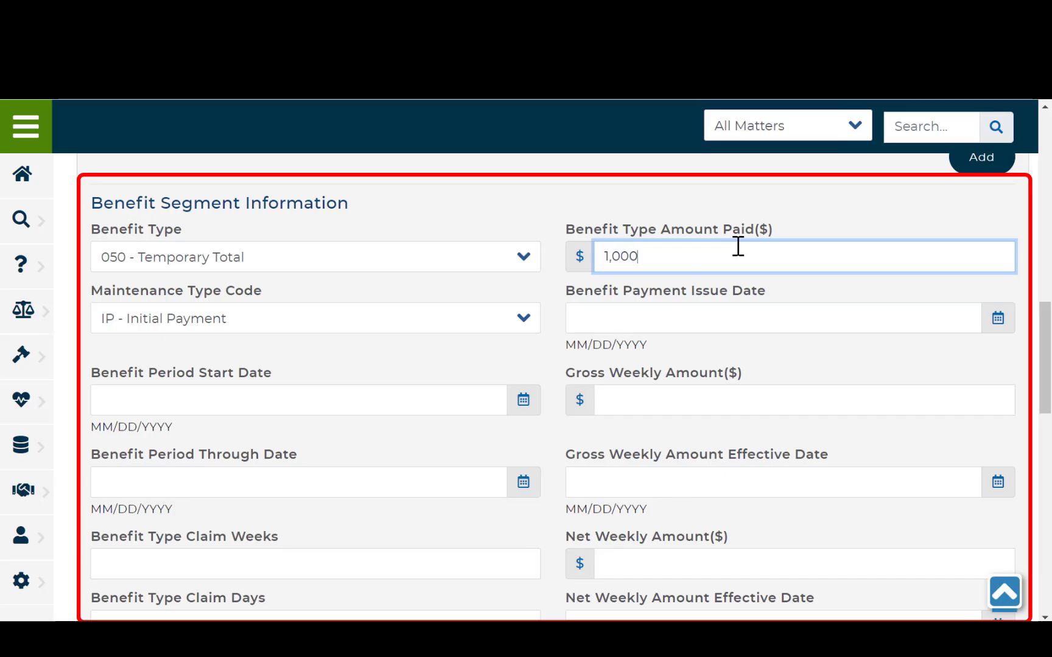
- Set the Benefit Payment Issue Date to 05/06/2025 and add the Temporary Total segment to the benefit list
{"action": "left_click", "coordinate": [998, 318]}
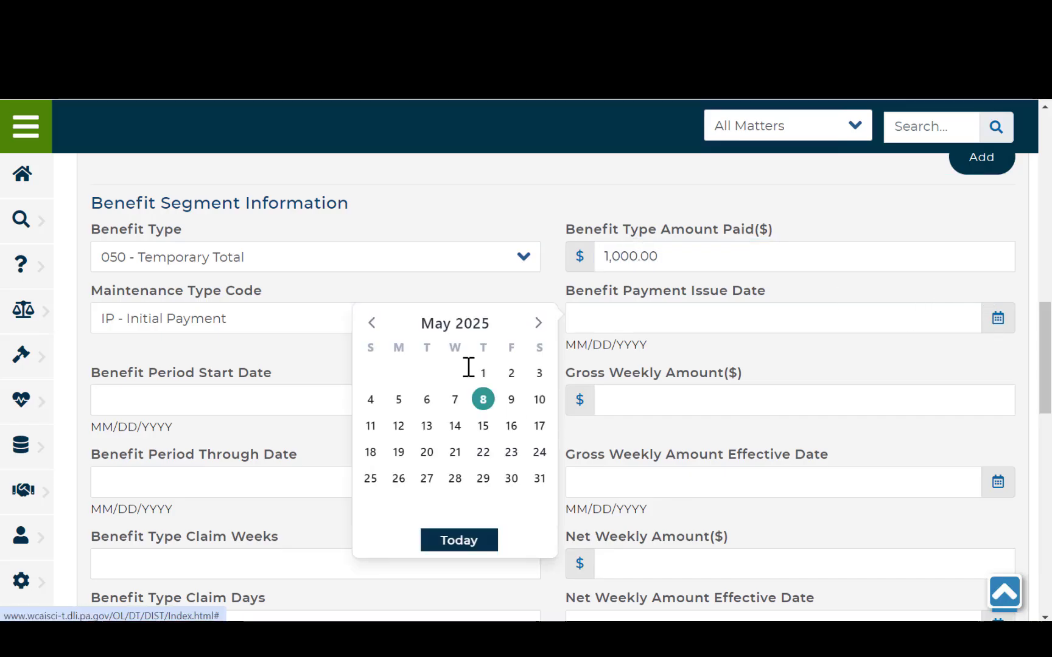
{"action": "left_click", "coordinate": [426, 399]}
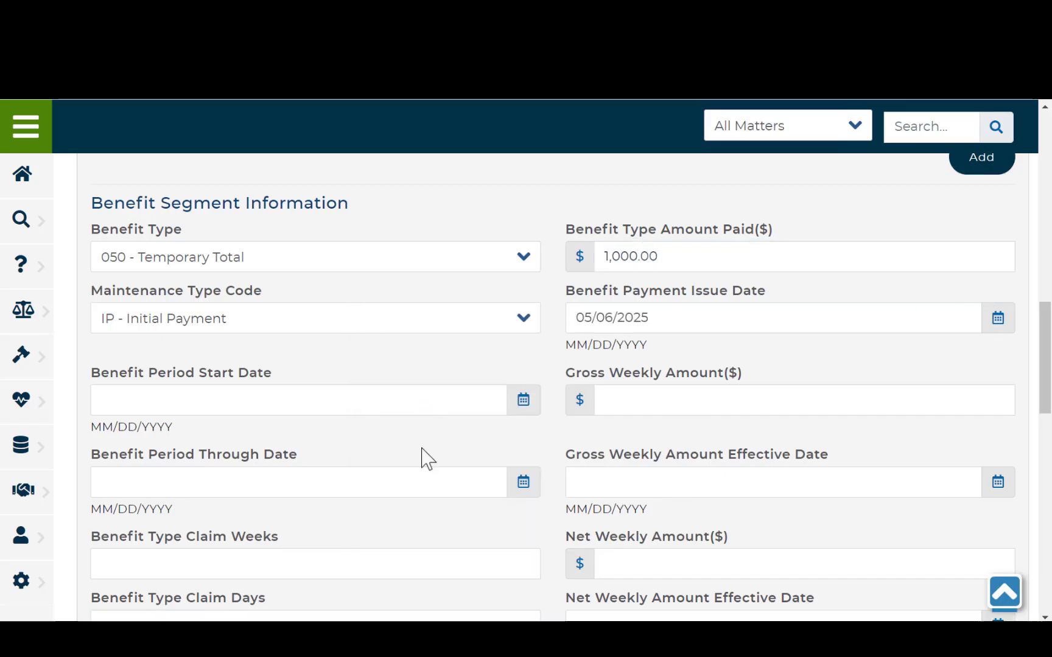
{"action": "left_click", "coordinate": [423, 458]}
{"action": "scroll", "coordinate": [423, 453], "scroll_direction": "down", "scroll_amount": 4}
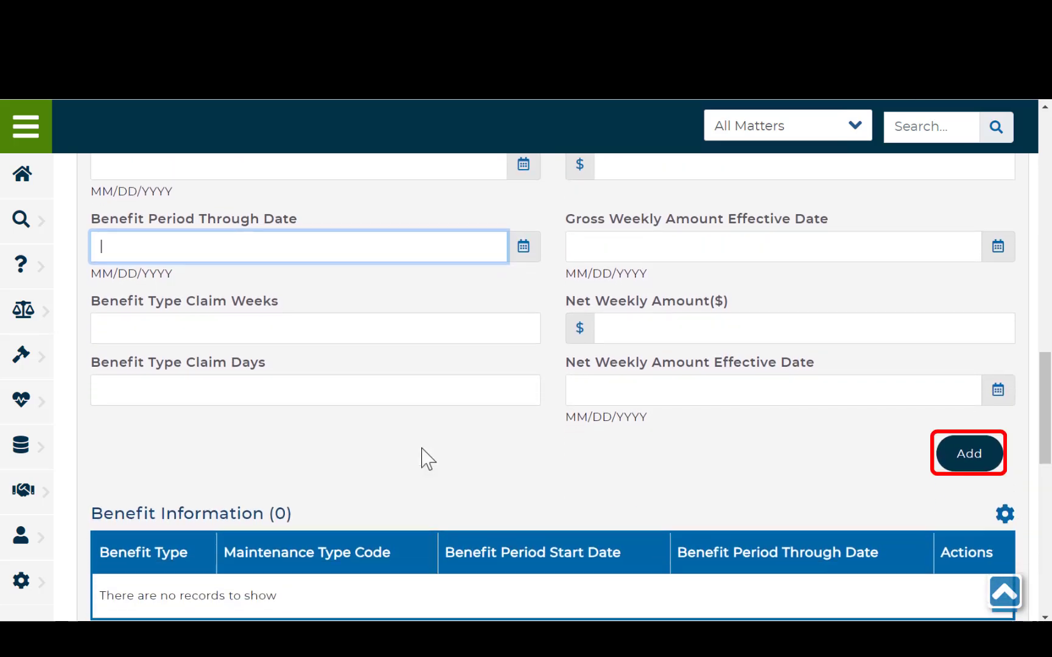
{"action": "left_click", "coordinate": [982, 456]}
{"action": "scroll", "coordinate": [326, 425], "scroll_direction": "down", "scroll_amount": 1}
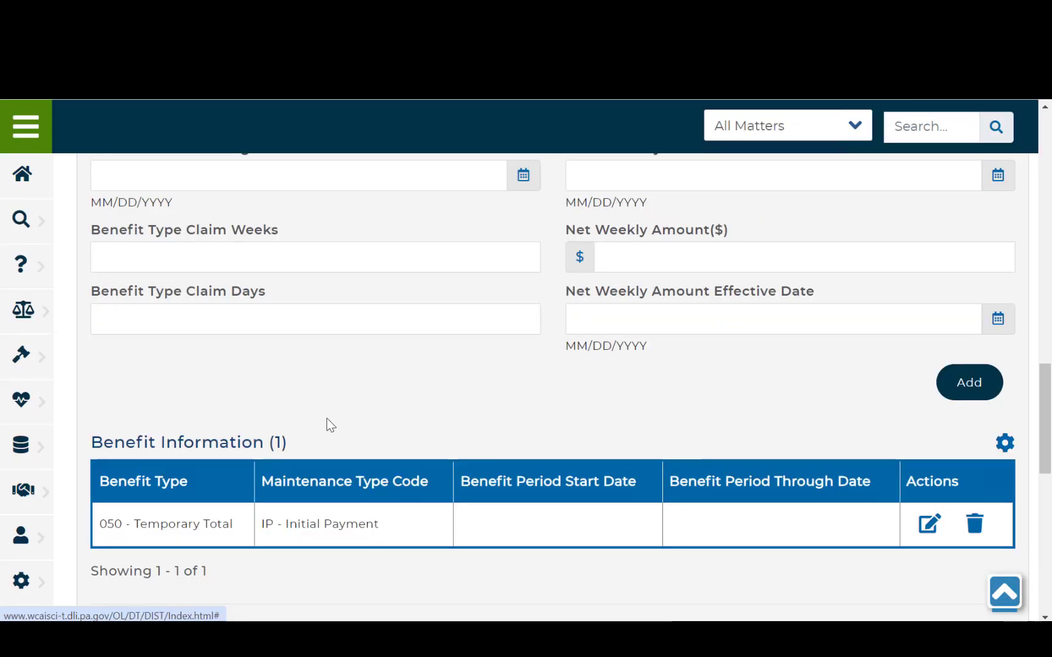
- Add a second benefit segment of type 270 - Employer Paid Temporary Partial with $1,000 paid and payment issue date 05/05/2025
{"action": "scroll", "coordinate": [329, 430], "scroll_direction": "up", "scroll_amount": 5}
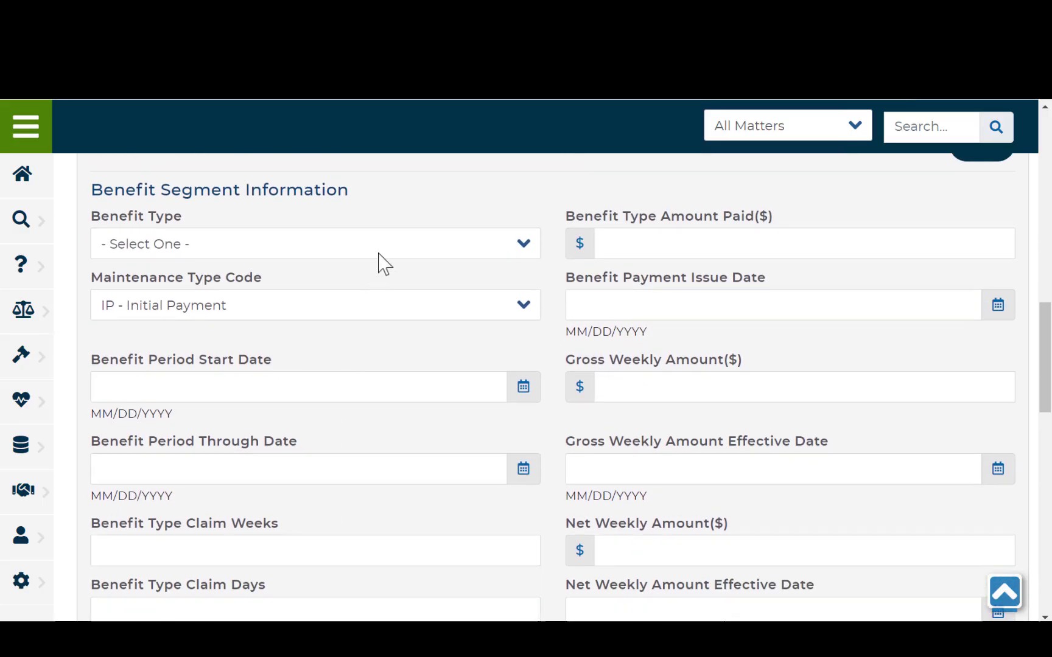
{"action": "left_click", "coordinate": [382, 246]}
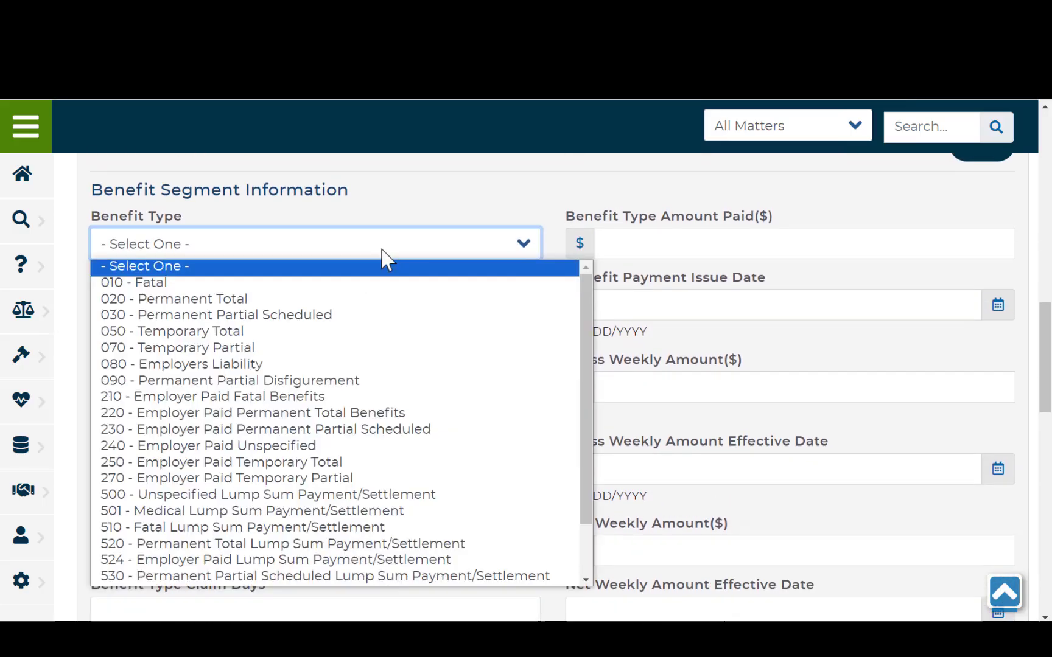
{"action": "left_click", "coordinate": [313, 478]}
{"action": "left_click", "coordinate": [655, 257]}
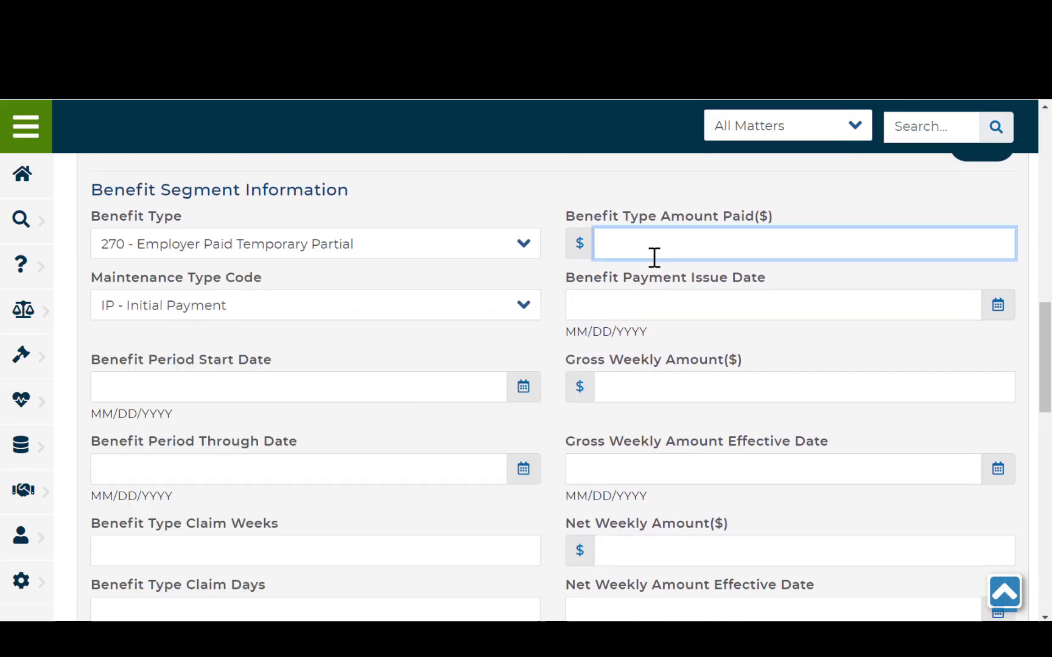
{"action": "type", "text": "1,000"}
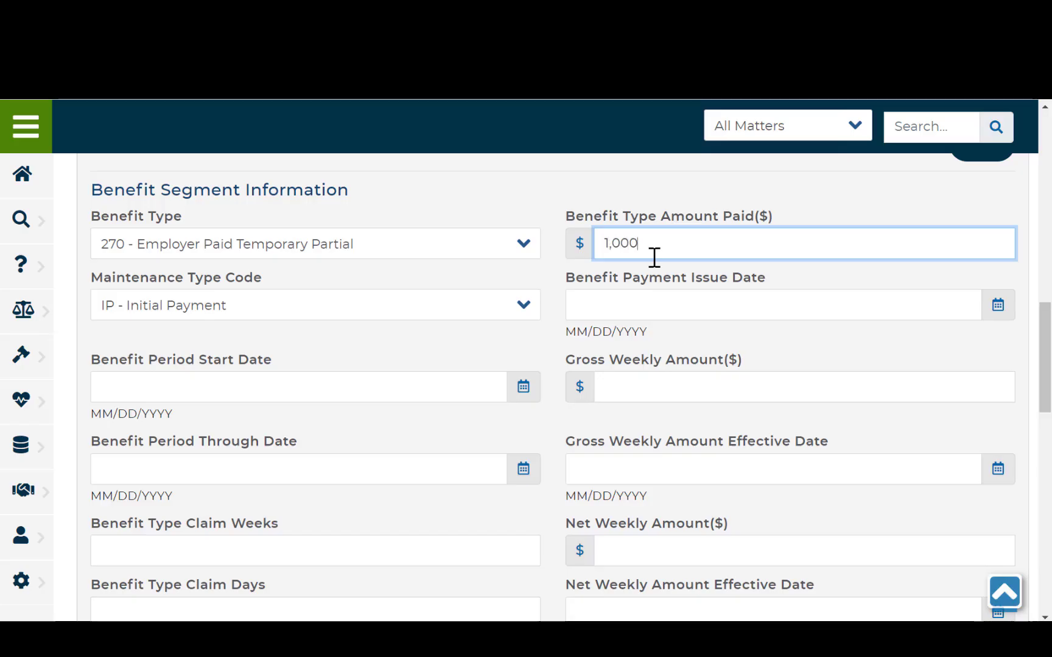
{"action": "left_click", "coordinate": [997, 306]}
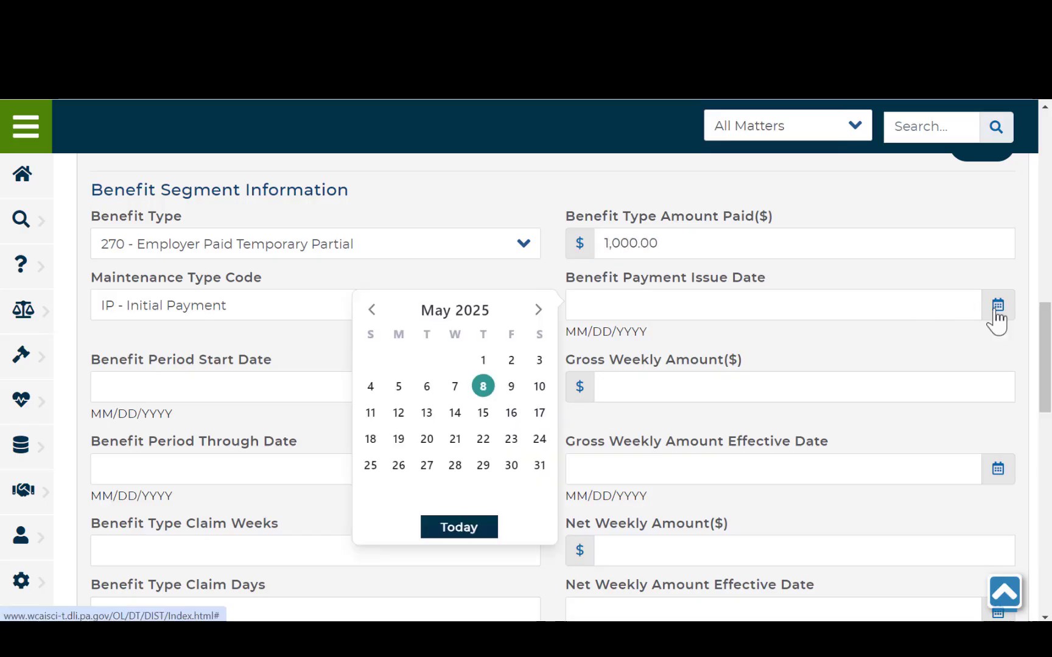
{"action": "left_click", "coordinate": [399, 387]}
{"action": "scroll", "coordinate": [517, 341], "scroll_direction": "down", "scroll_amount": 4}
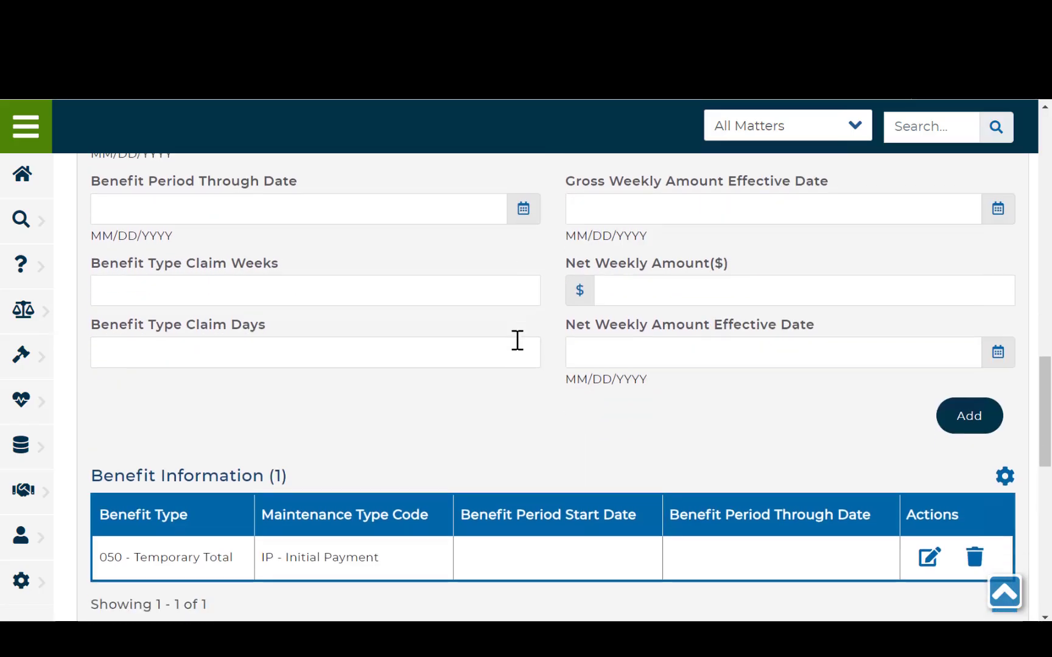
{"action": "left_click", "coordinate": [970, 383]}
- Proceed from Benefit Information through Payment Information to Certification without adding payment or reduced earnings records
{"action": "scroll", "coordinate": [754, 487], "scroll_direction": "down", "scroll_amount": 4}
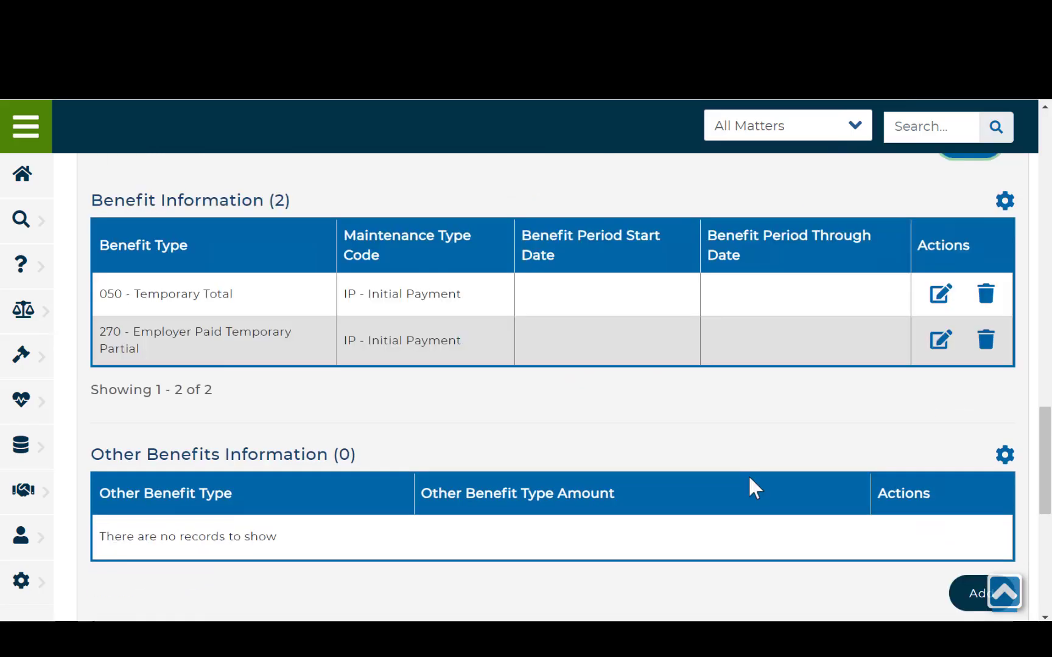
{"action": "scroll", "coordinate": [753, 487], "scroll_direction": "down", "scroll_amount": 4}
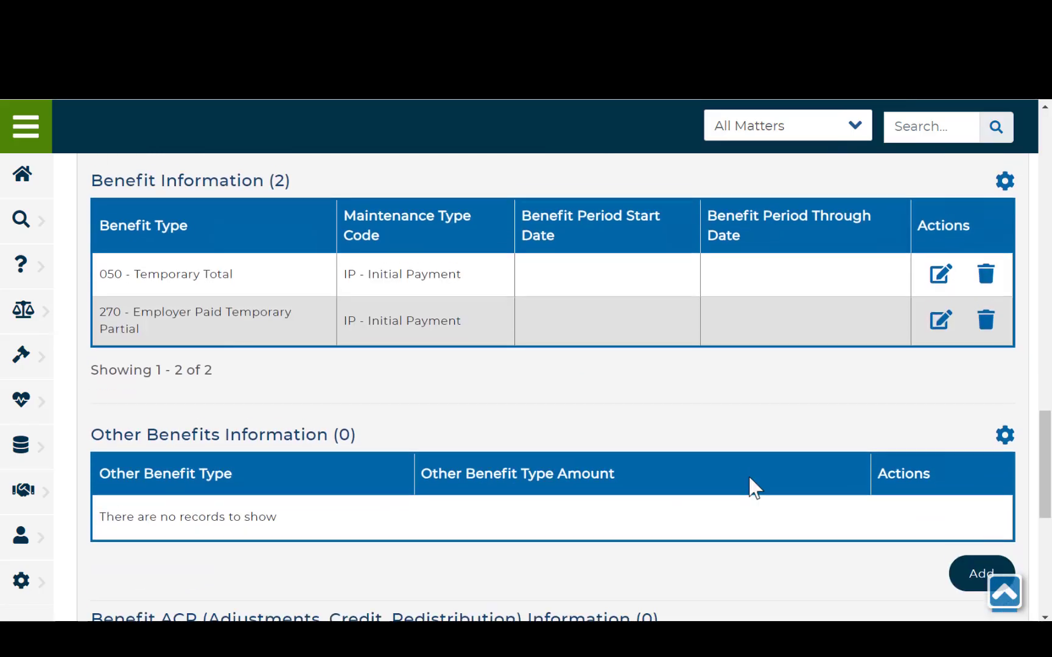
{"action": "scroll", "coordinate": [753, 487], "scroll_direction": "down", "scroll_amount": 3}
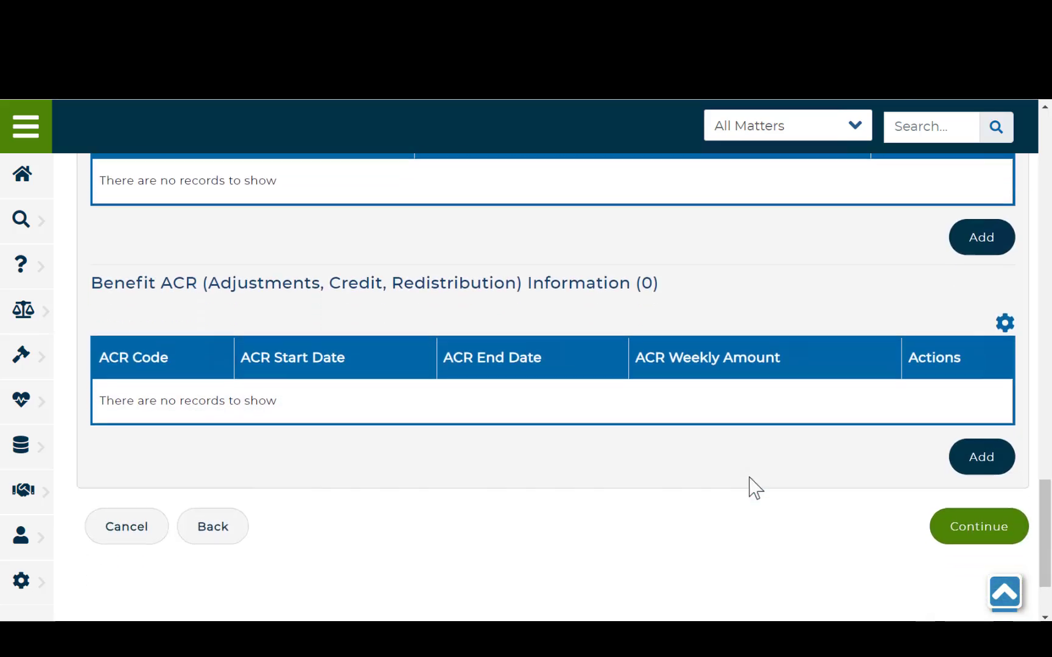
{"action": "left_click", "coordinate": [954, 477]}
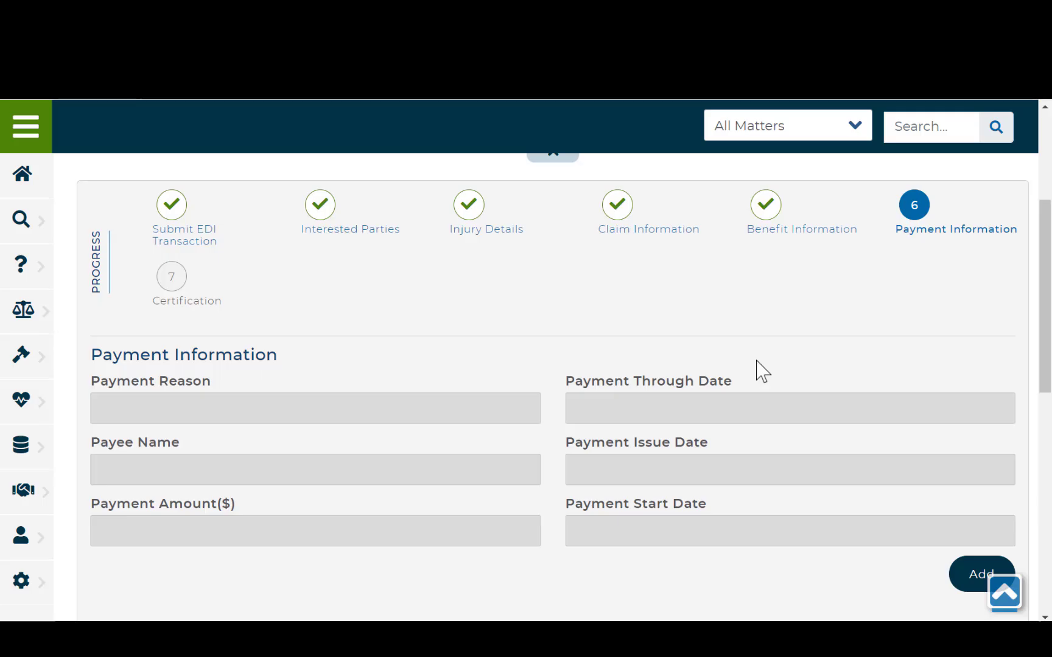
{"action": "scroll", "coordinate": [757, 361], "scroll_direction": "down", "scroll_amount": 8}
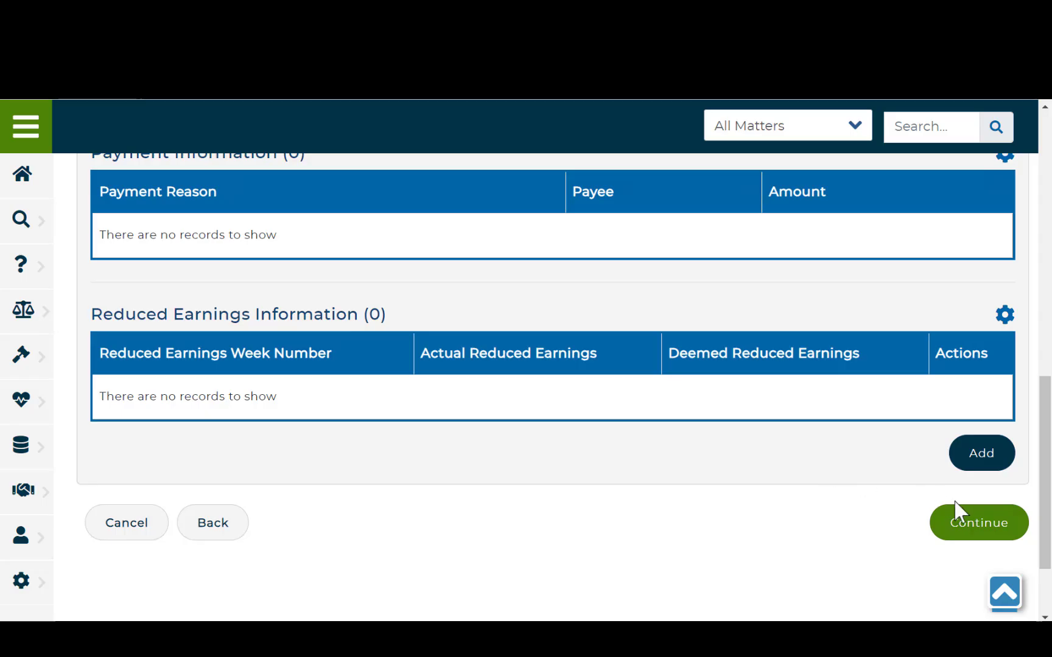
{"action": "left_click", "coordinate": [965, 527]}
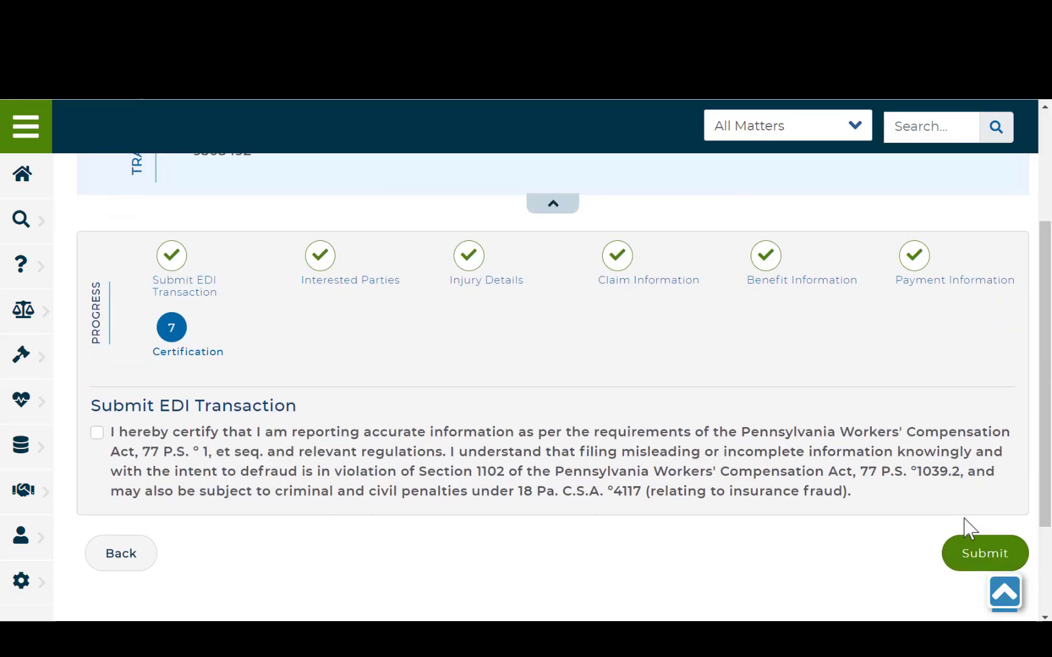
- Certify that the reported information is accurate and submit the EDI transaction
{"action": "left_click", "coordinate": [963, 527]}
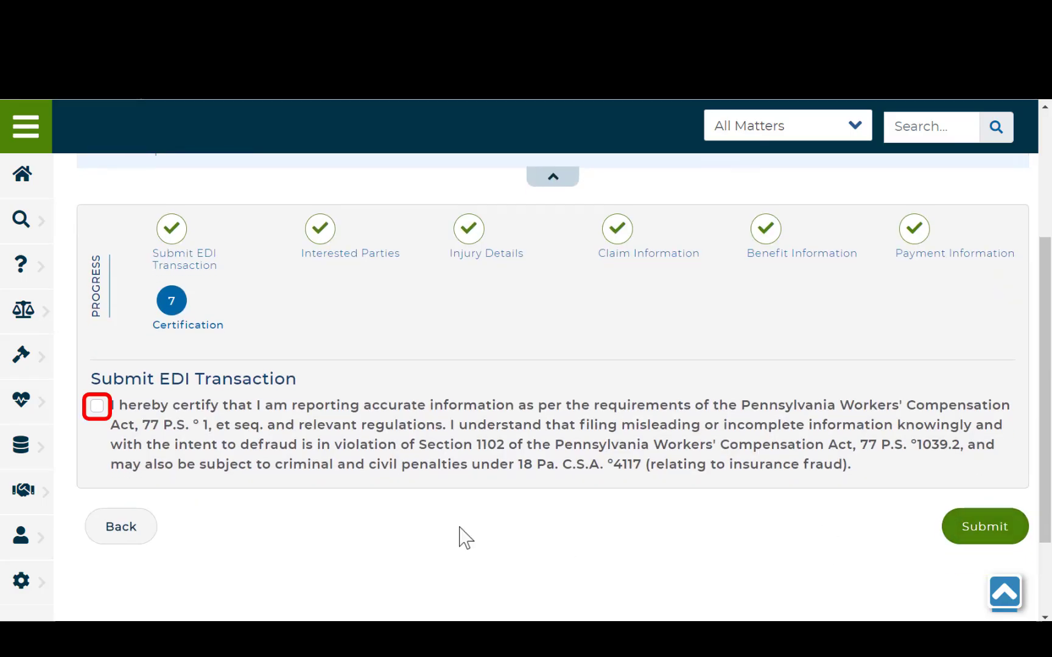
{"action": "left_click", "coordinate": [98, 407]}
{"action": "left_click", "coordinate": [984, 529]}
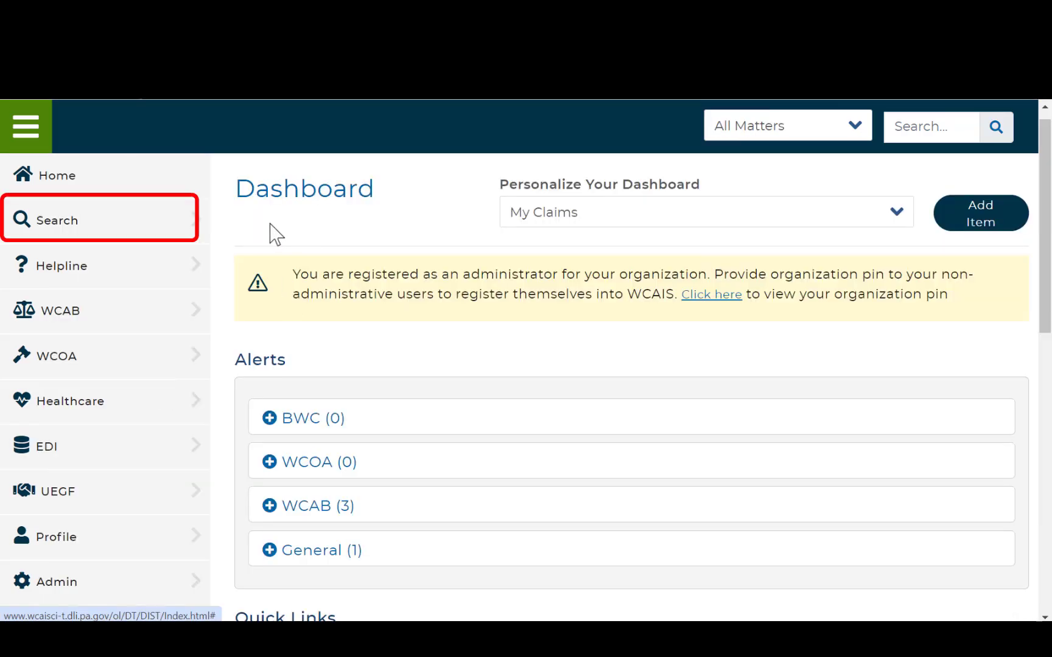
- Open the search page for EDI WebPortal transactions
{"action": "left_click", "coordinate": [192, 226]}
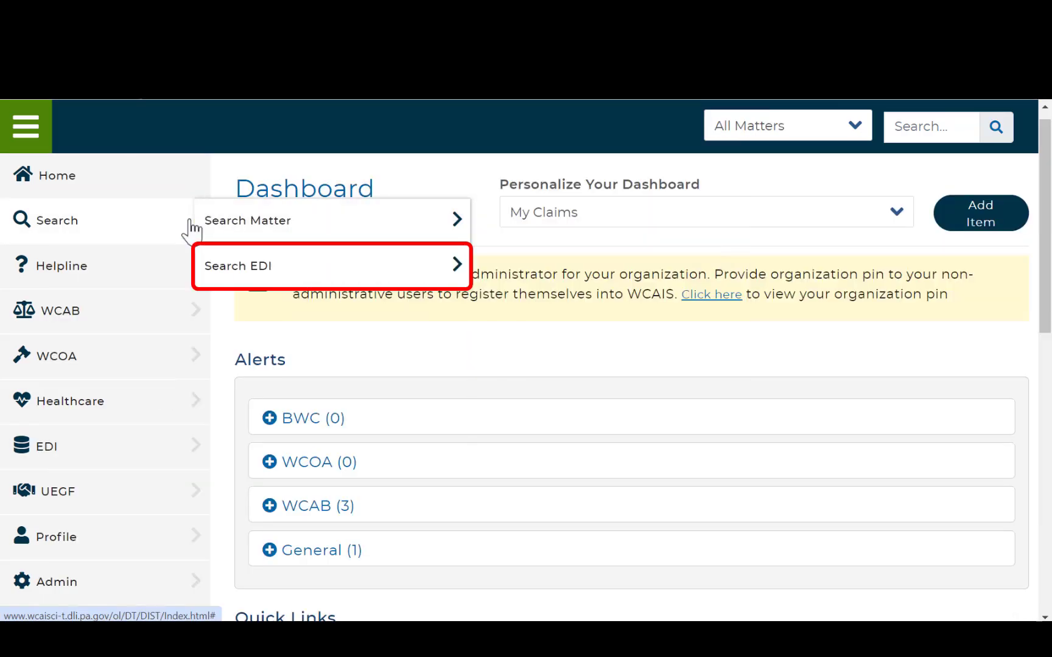
{"action": "mouse_move", "coordinate": [259, 273]}
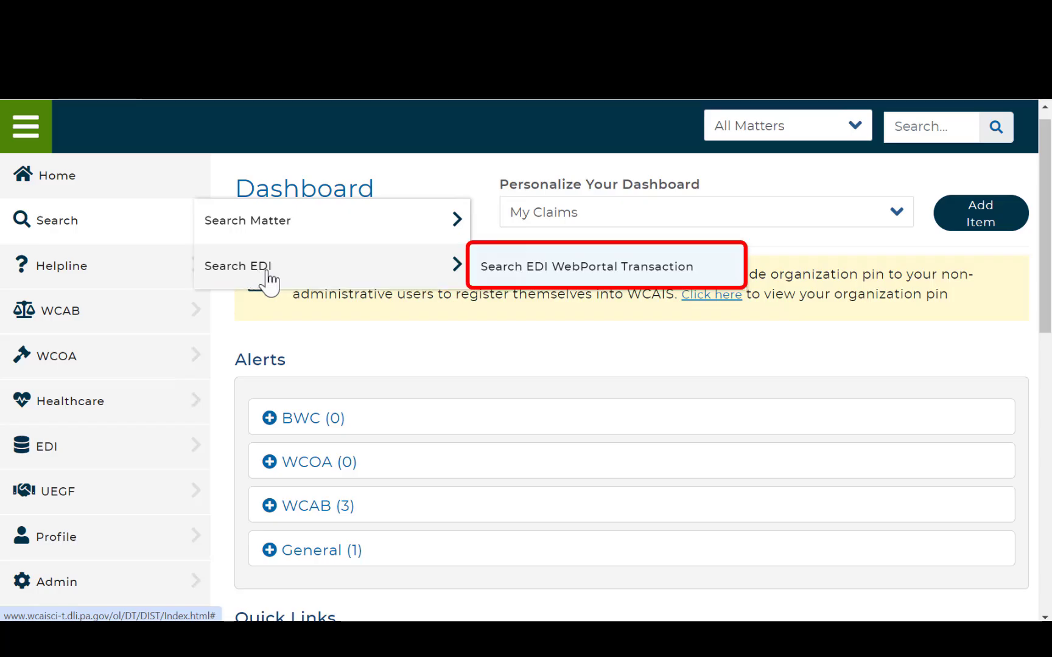
{"action": "left_click", "coordinate": [547, 271]}
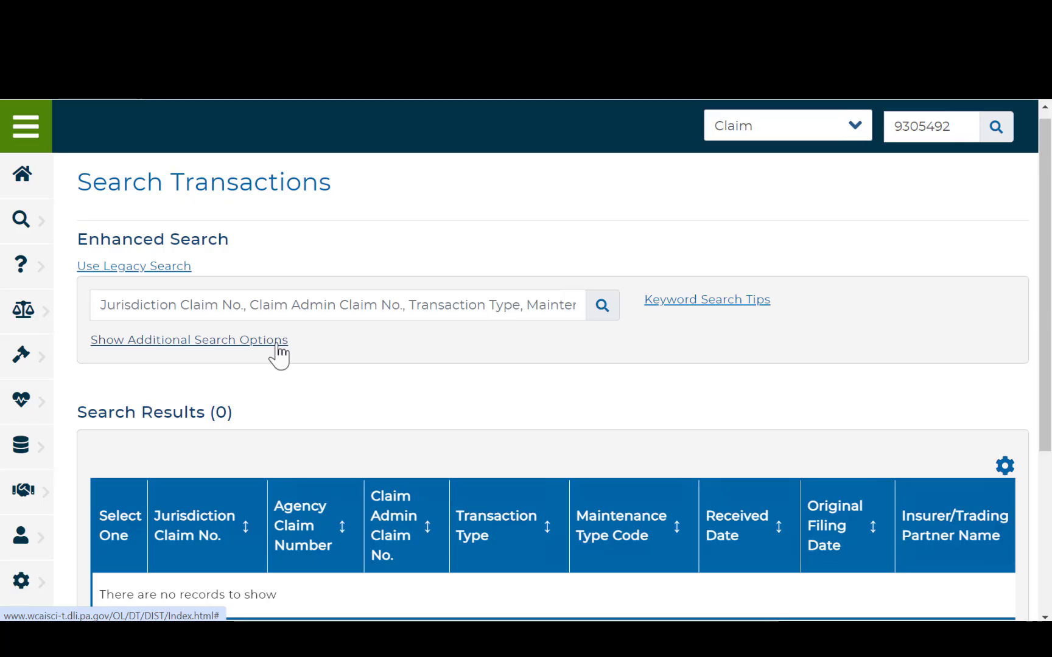
- Use the additional search options to search the EDI transactions by the Claim Admin Claim No
{"action": "left_click", "coordinate": [278, 342]}
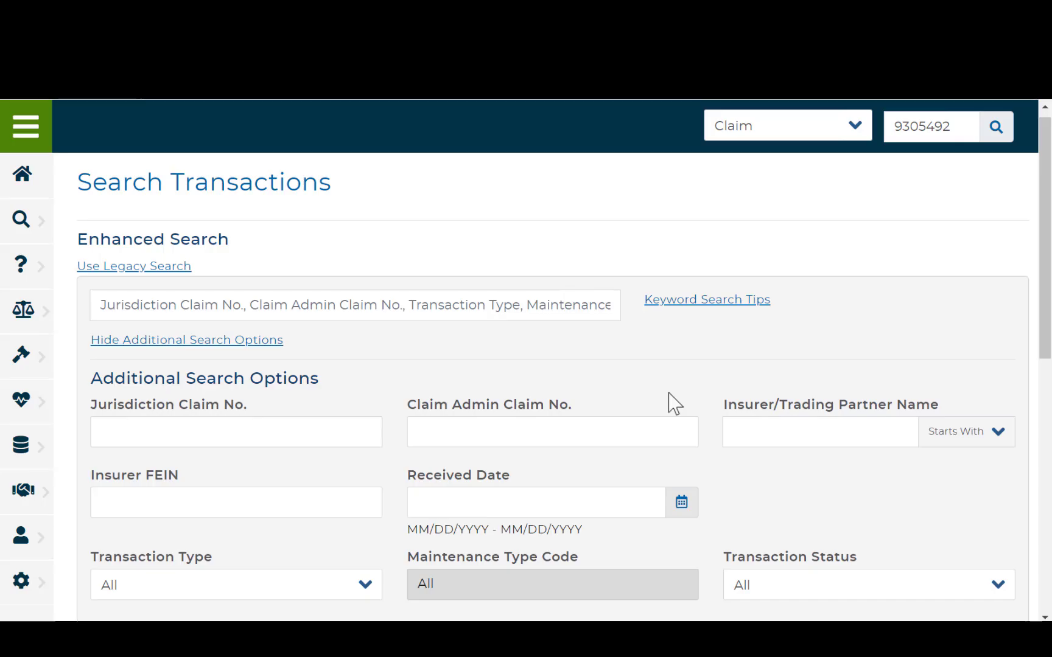
{"action": "left_click", "coordinate": [459, 422]}
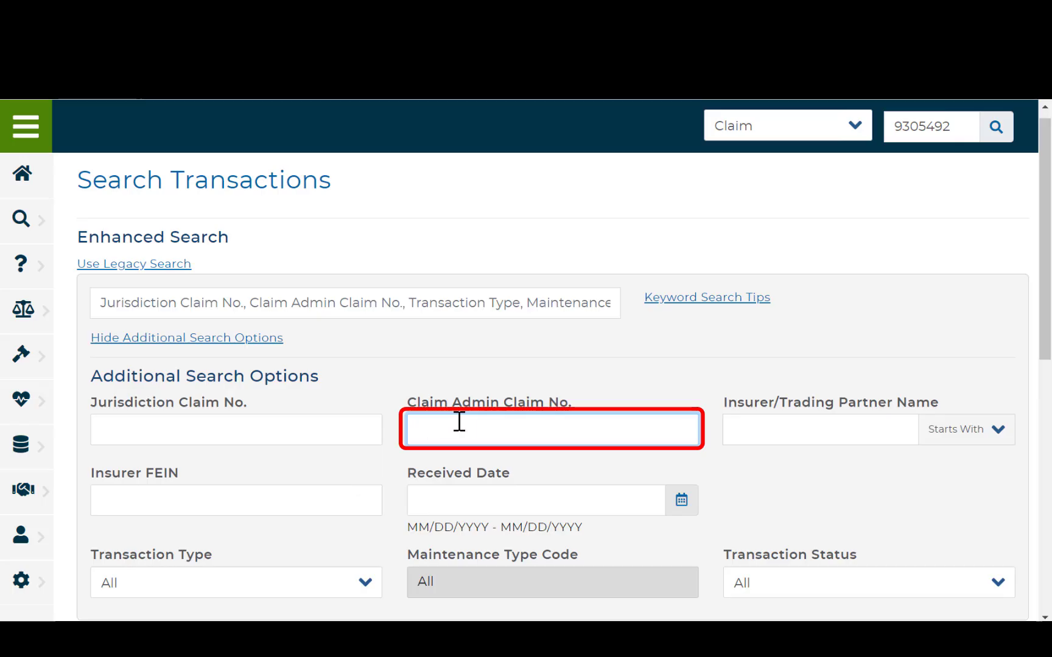
{"action": "type", "text": "11111111111"}
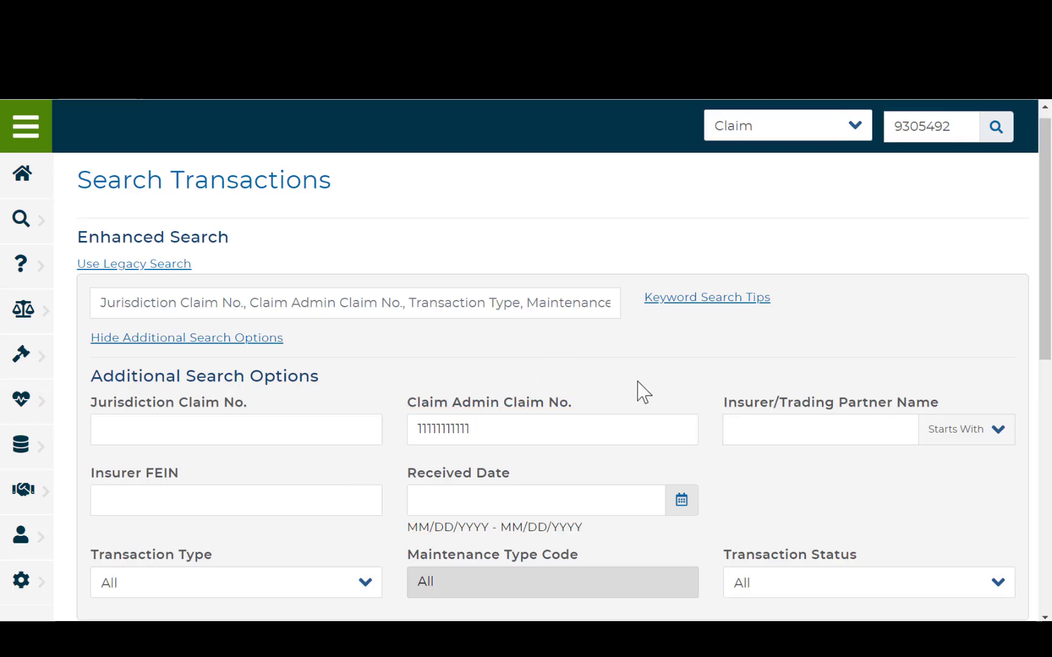
{"action": "scroll", "coordinate": [639, 389], "scroll_direction": "down", "scroll_amount": 1}
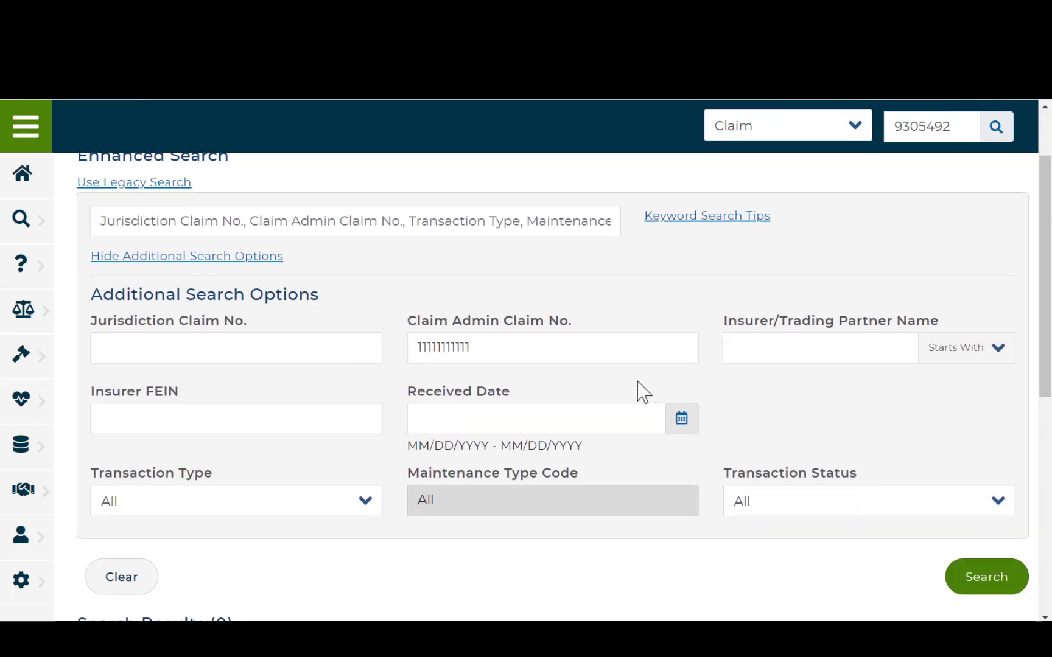
{"action": "left_click", "coordinate": [961, 568]}
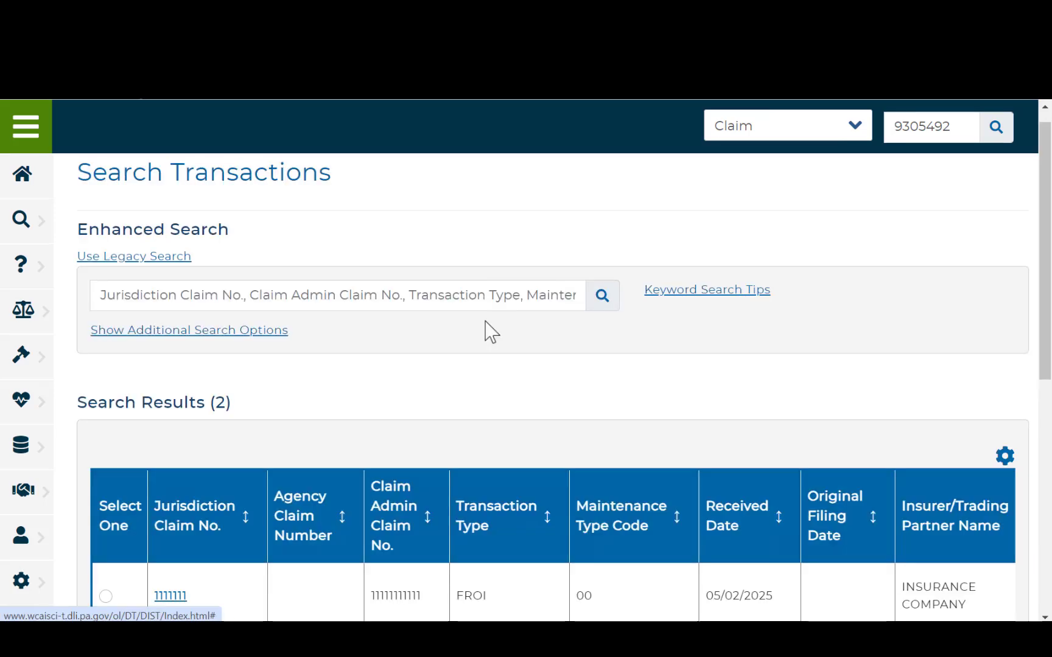
- Review the found transactions across all result columns, including the comment and transaction status, and return to the jurisdiction claim numbers
{"action": "scroll", "coordinate": [492, 331], "scroll_direction": "down", "scroll_amount": 3}
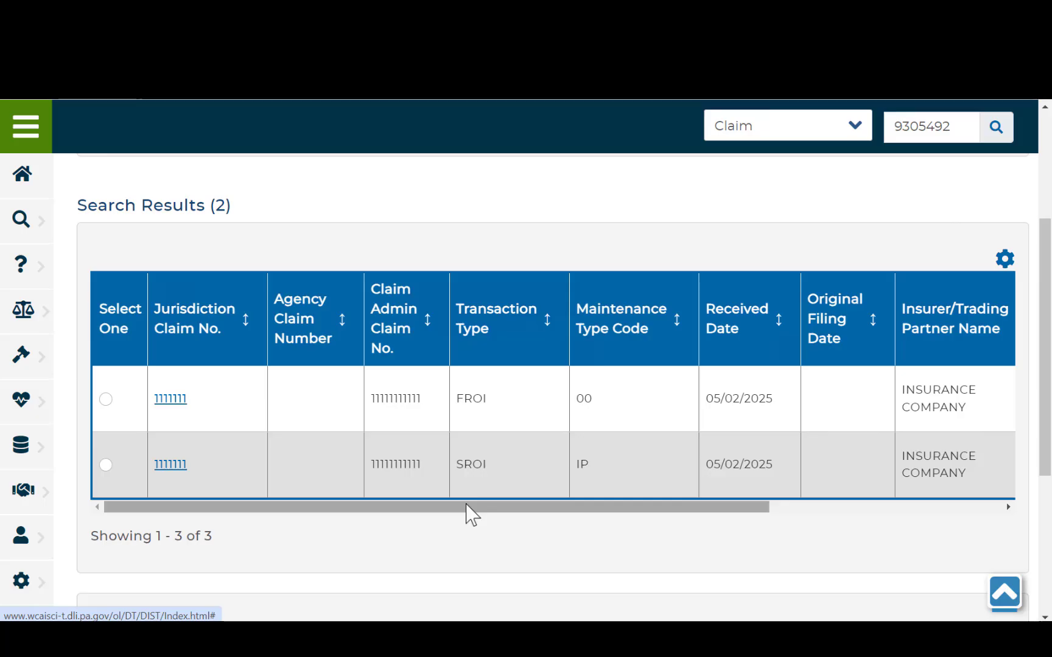
{"action": "left_click_drag", "start_coordinate": [467, 506], "coordinate": [808, 528]}
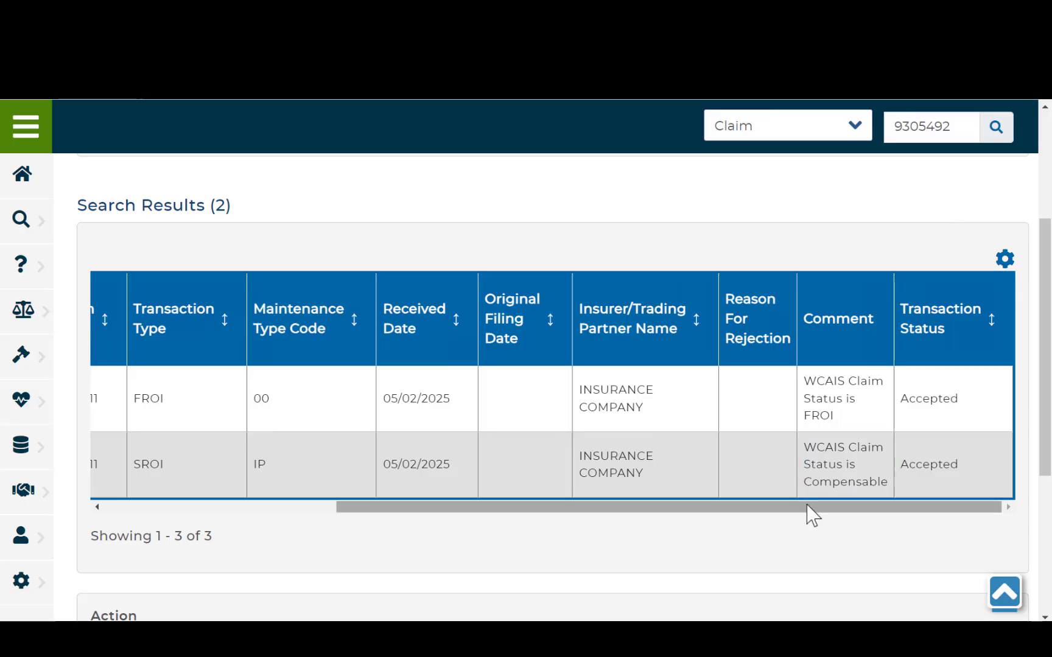
{"action": "left_click_drag", "start_coordinate": [808, 506], "coordinate": [239, 517]}
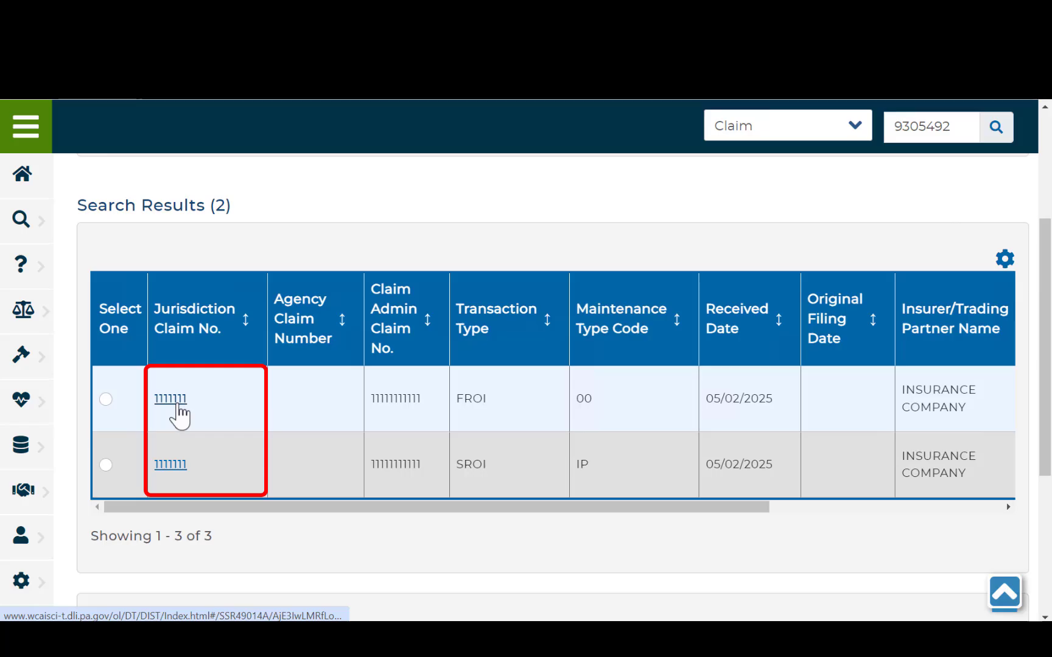